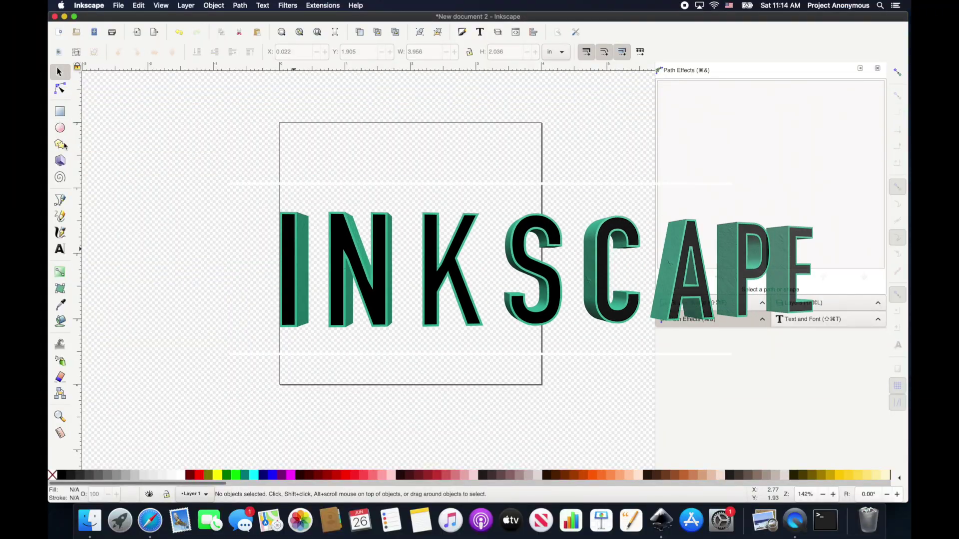
- Draw a blue rectangle about 3.845 × 1.595 in across the lower page with a 0.487 in corner radius
click(59, 112)
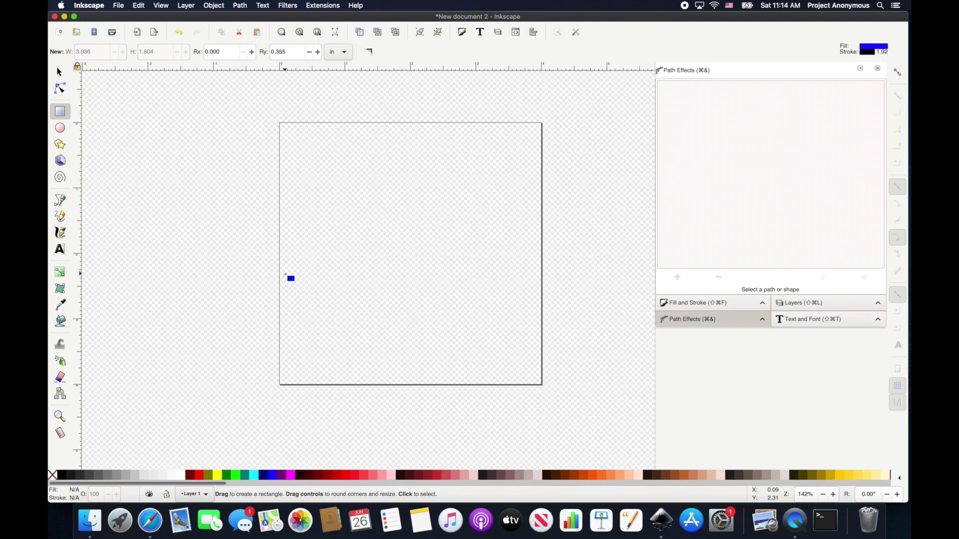
drag(286, 274, 538, 378)
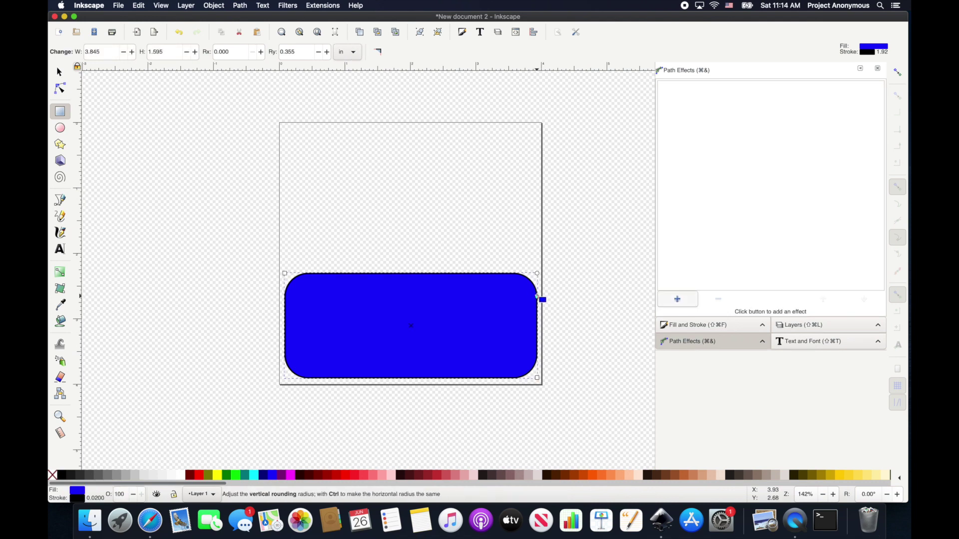
mouse_move(537, 295)
mouse_down()
mouse_move(538, 281)
mouse_move(536, 306)
mouse_up()
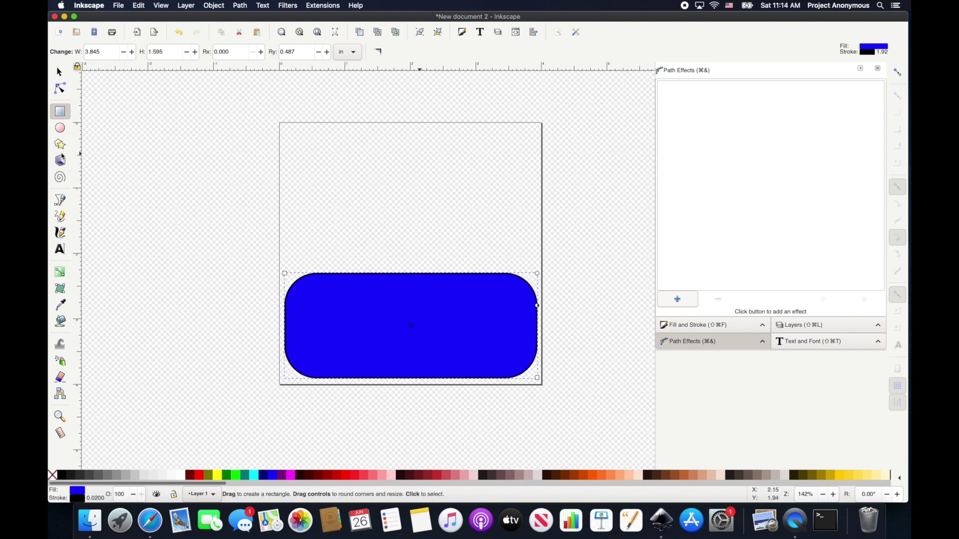
- Draw a closed five-corner fin outline with the Pen tool on the rectangle's top-left edge
click(60, 201)
click(316, 274)
click(326, 257)
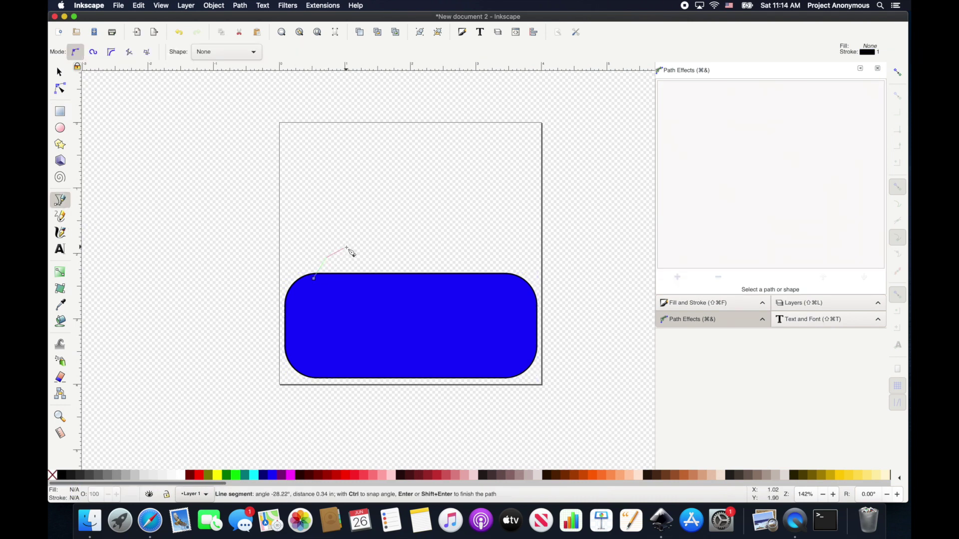
click(348, 247)
click(355, 257)
click(347, 273)
click(316, 274)
- Bend the fin's segments with the Node tool into a hooked wave-crest curl aligned to the rectangle edge
key(n)
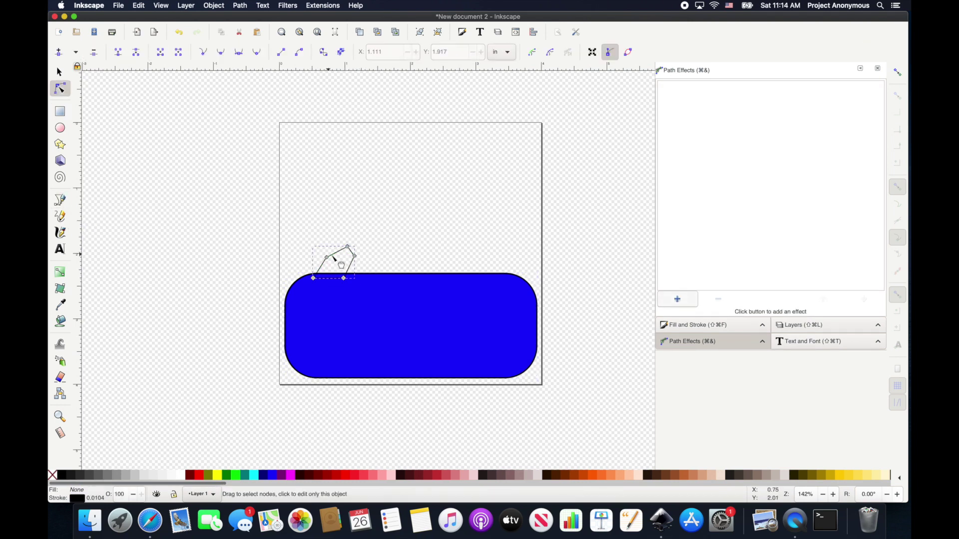
mouse_move(331, 254)
mouse_down()
mouse_move(322, 264)
mouse_move(342, 242)
mouse_up()
scroll(328, 259, up, 4)
drag(452, 227, 423, 299)
drag(398, 352, 426, 352)
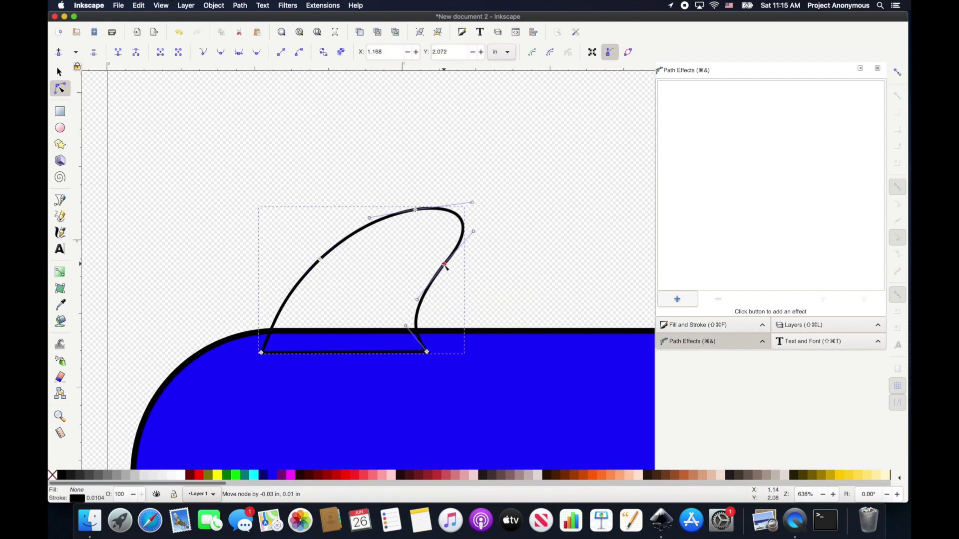
scroll(377, 249, down, 3)
scroll(369, 249, right, 5)
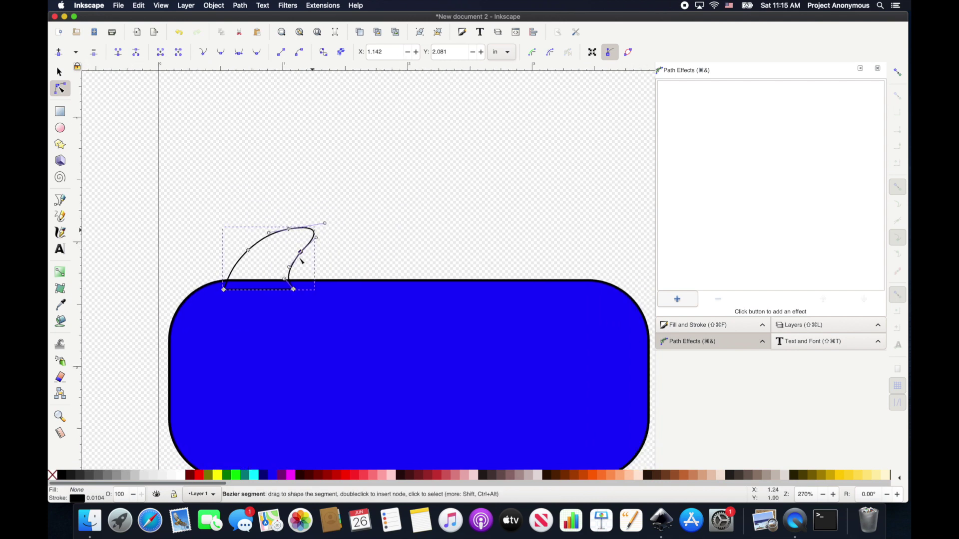
mouse_move(293, 289)
mouse_down()
mouse_move(315, 287)
mouse_move(295, 272)
mouse_up()
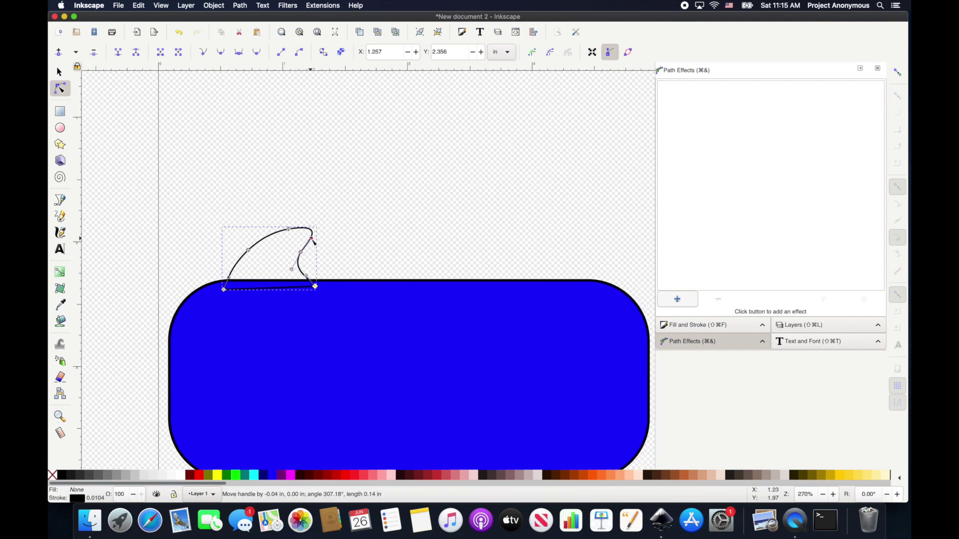
drag(310, 241, 315, 237)
drag(315, 287, 315, 283)
drag(223, 289, 221, 286)
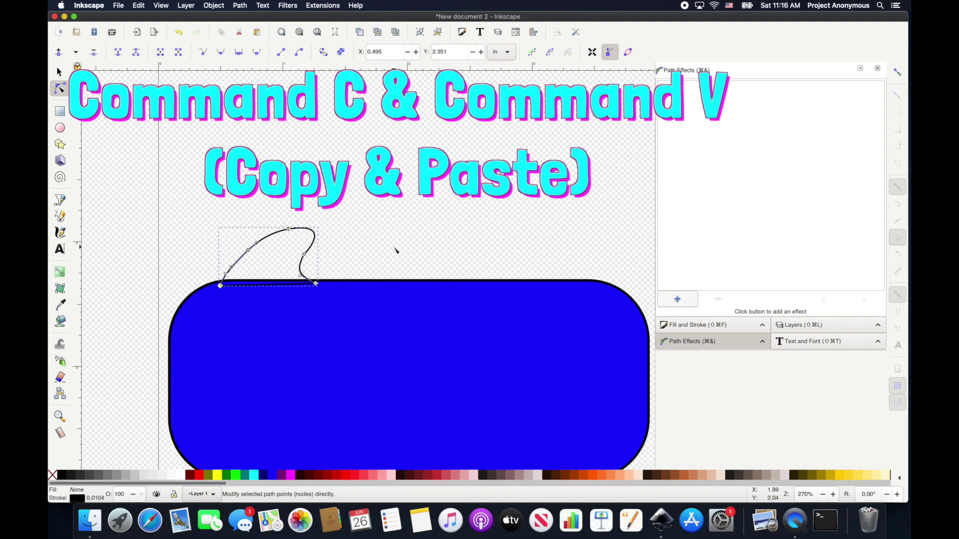
- Paste two copies of the fin and place them at the middle and right of the top edge
key(s)
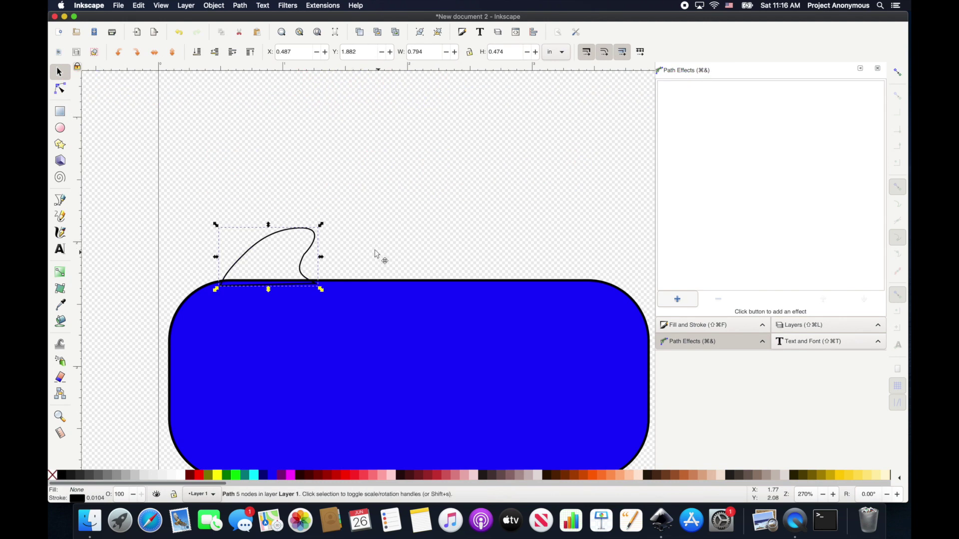
key(super+v)
drag(375, 254, 398, 246)
key(super+v)
key(super+v)
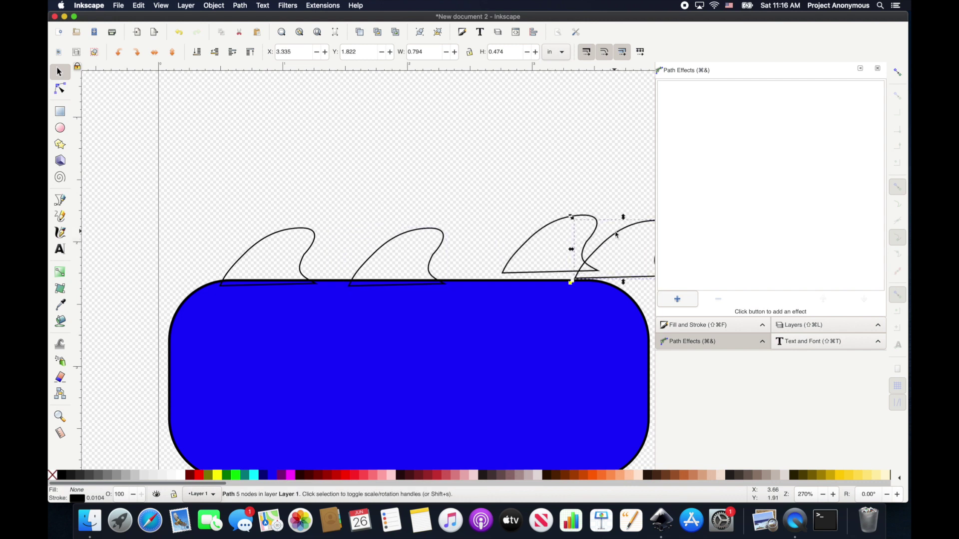
key(super+z)
drag(563, 231, 536, 243)
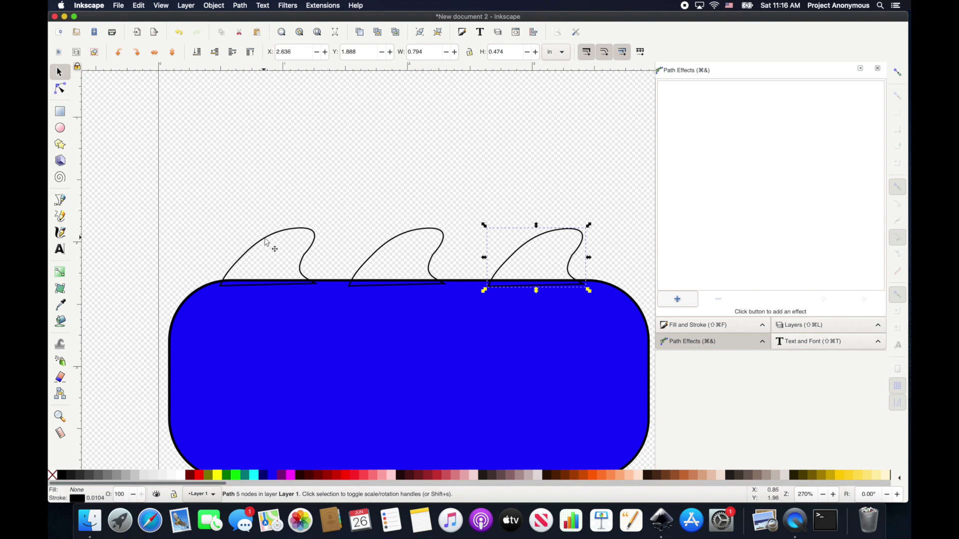
- Fill all three fins with blue and add the rectangle to the selection
shift+click(308, 231)
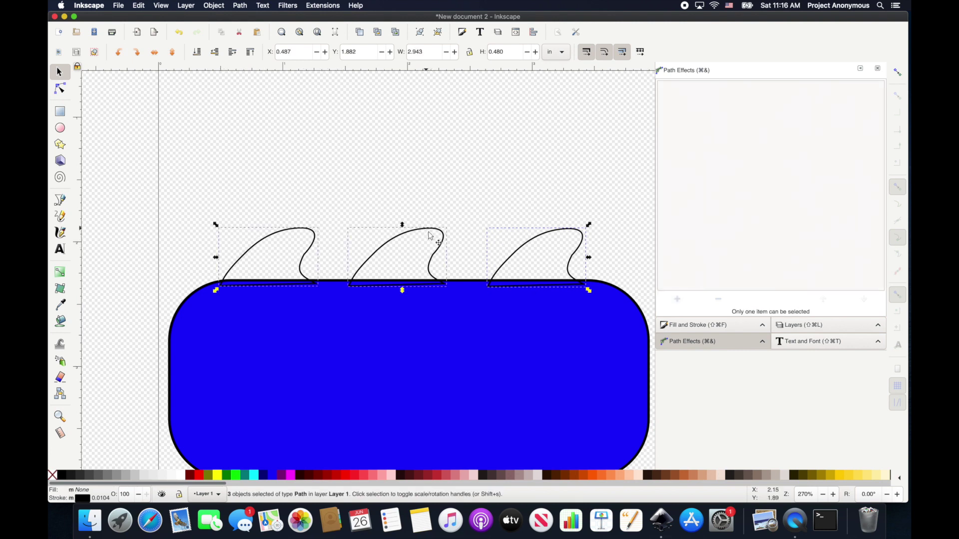
click(278, 477)
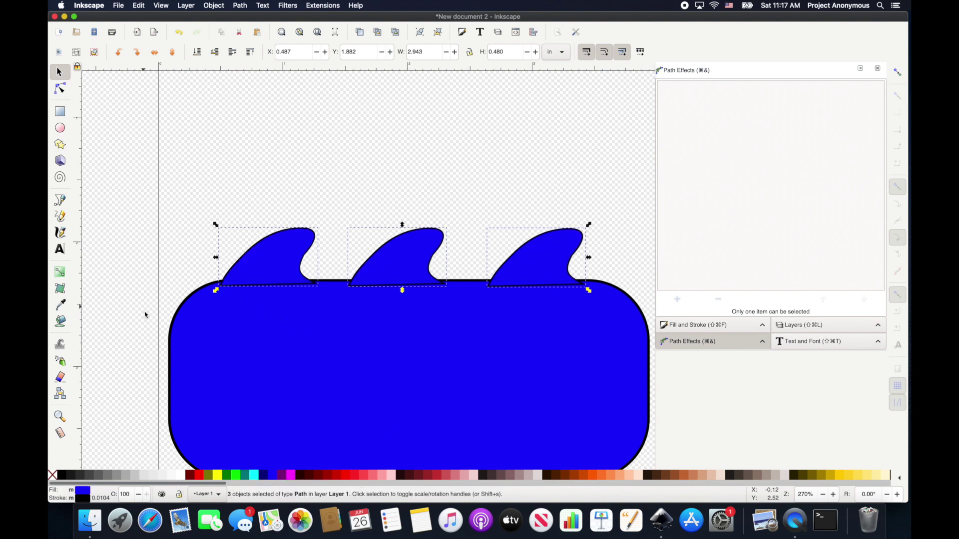
shift+click(192, 316)
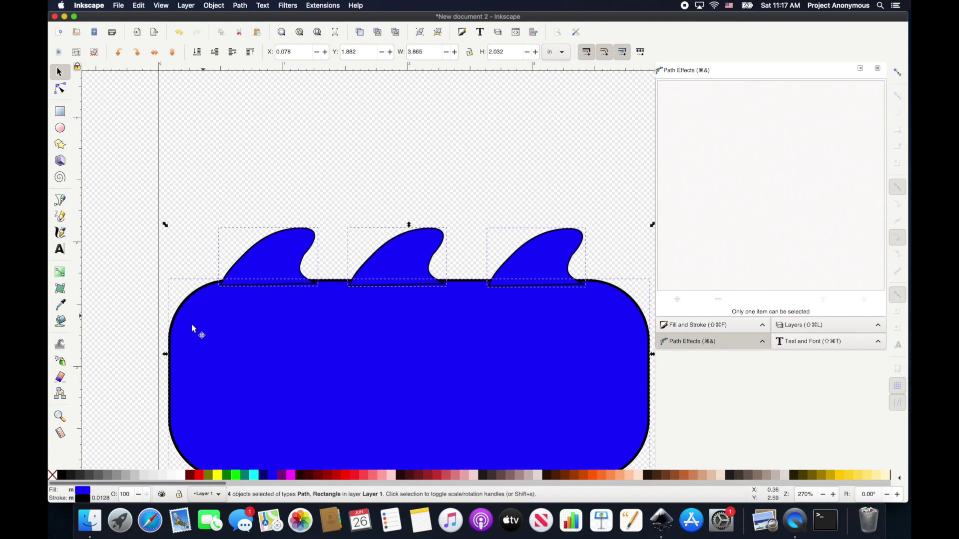
key(shift)
- Remove the black outlines from the rectangle and all three fins
shift+click(53, 474)
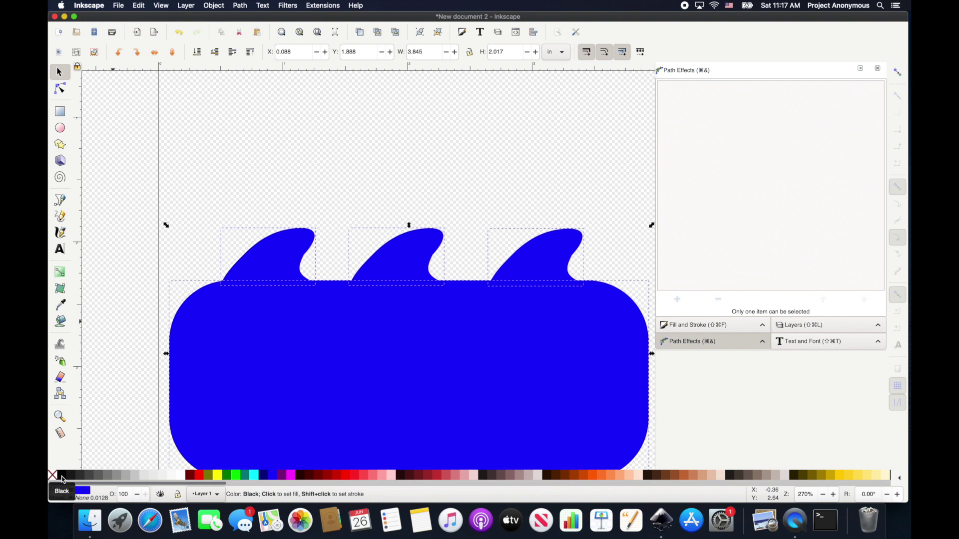
shift+click(63, 479)
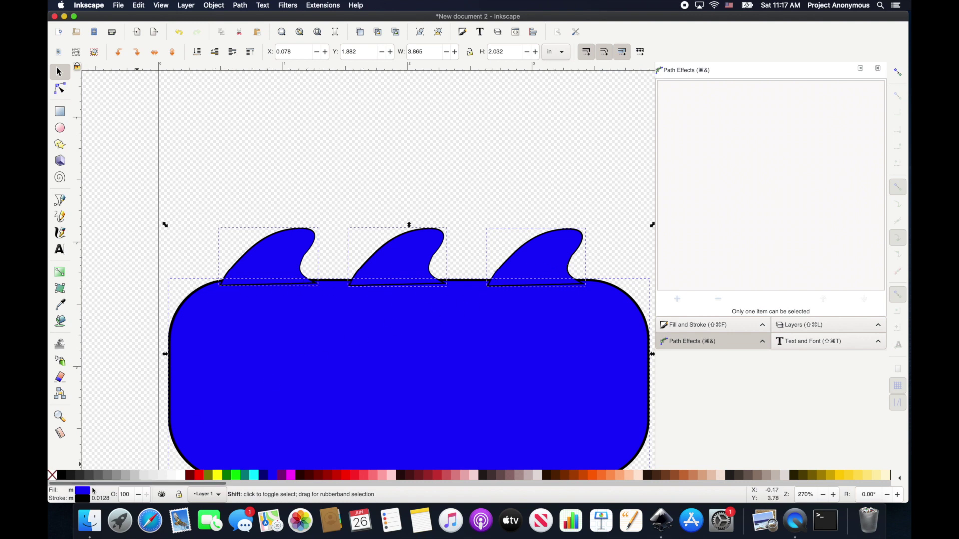
shift+click(53, 476)
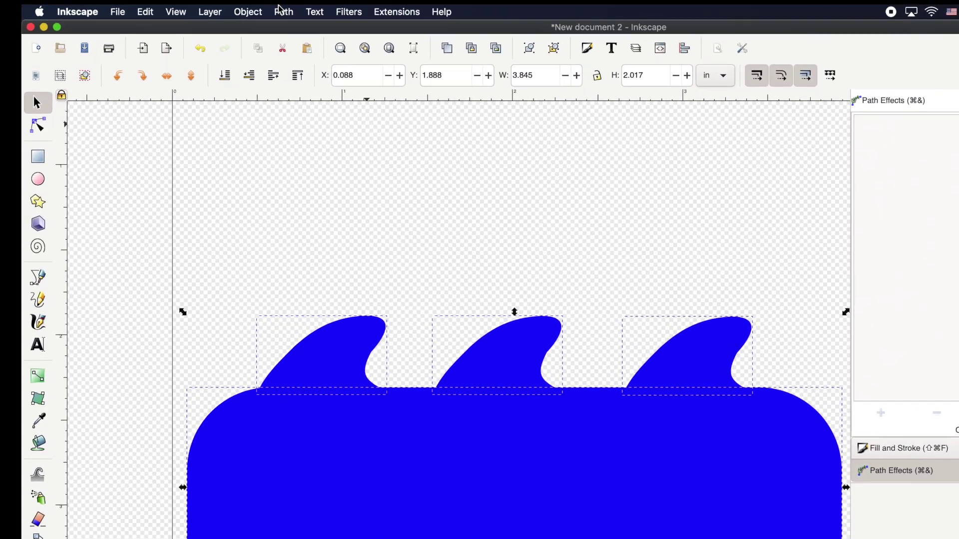
- Merge the four shapes with Path > Union and inspect the merged path's nodes
click(241, 7)
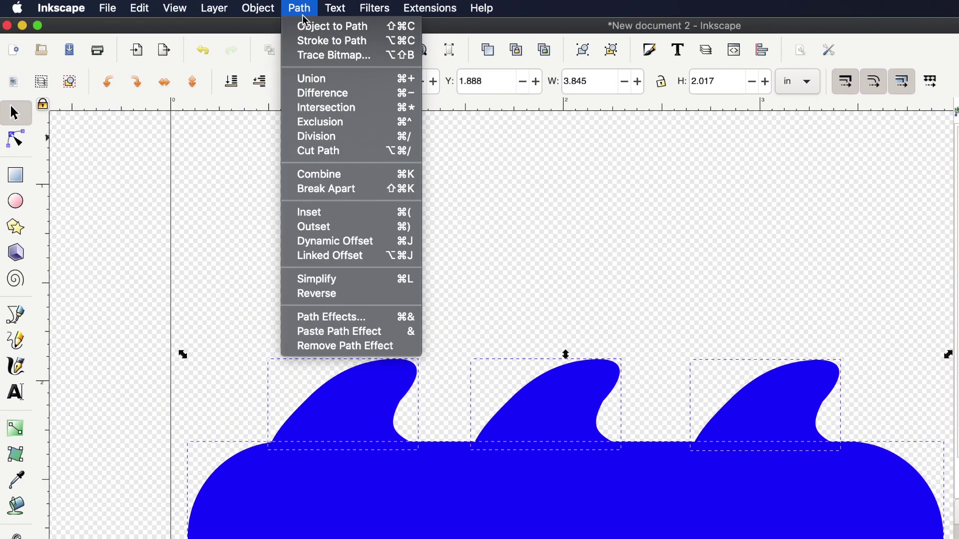
click(307, 79)
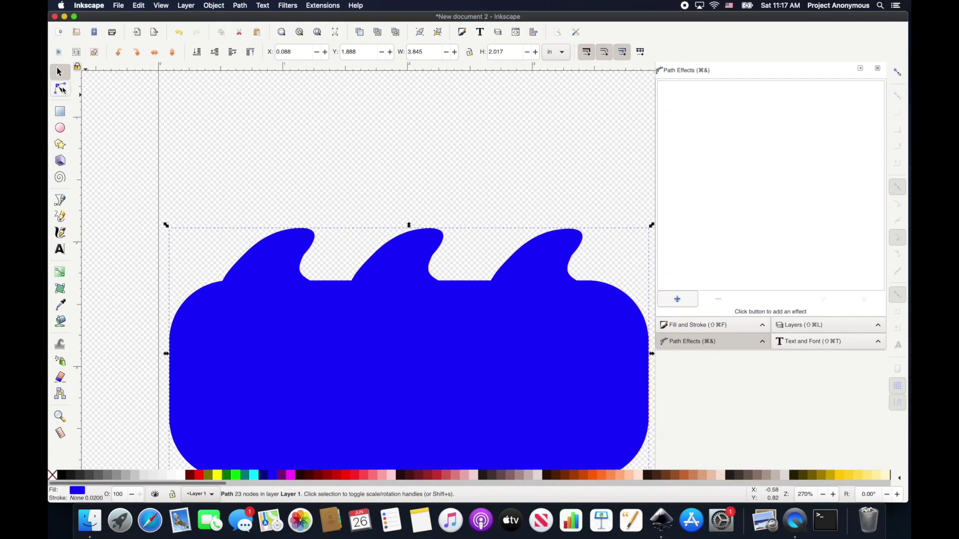
click(61, 88)
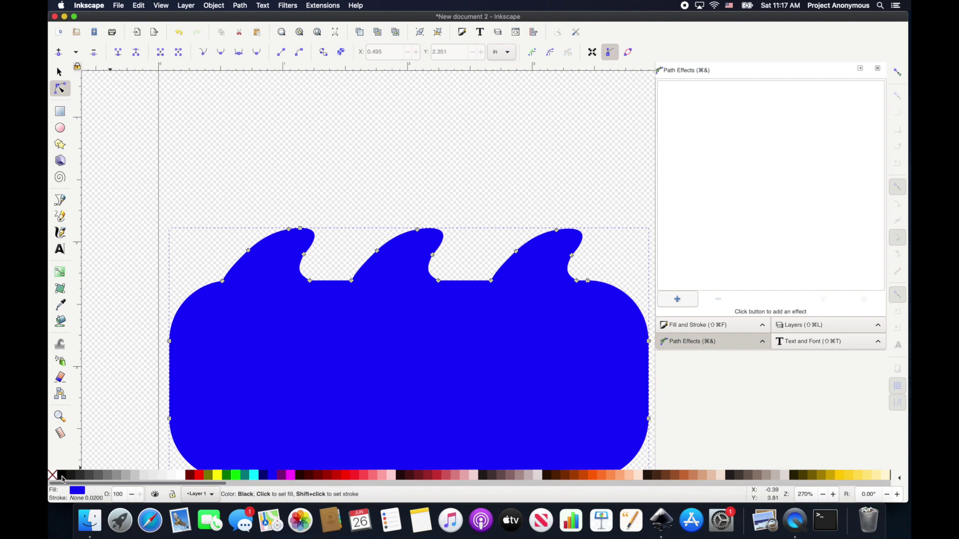
- Give the merged wave a dotted black 0.020 in outline and remove its blue fill
click(60, 73)
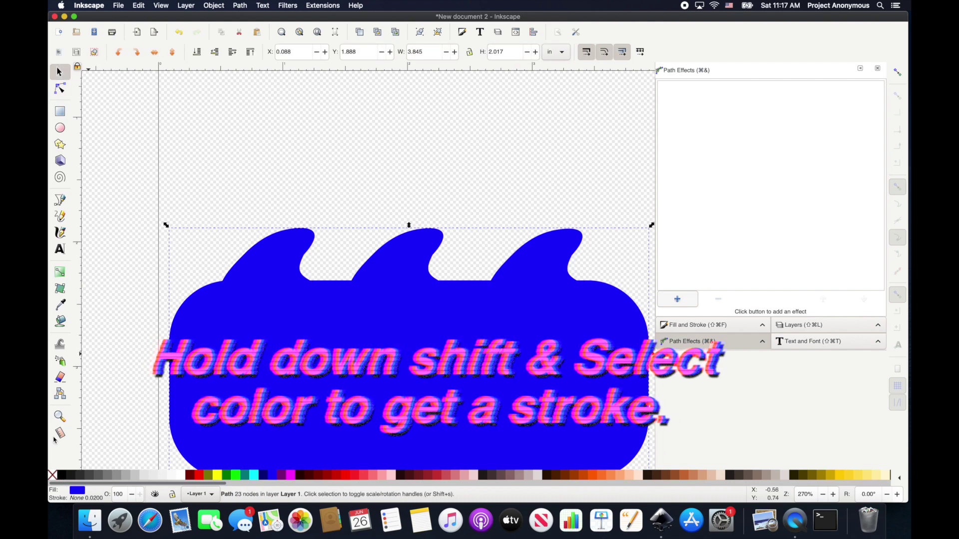
key(shift)
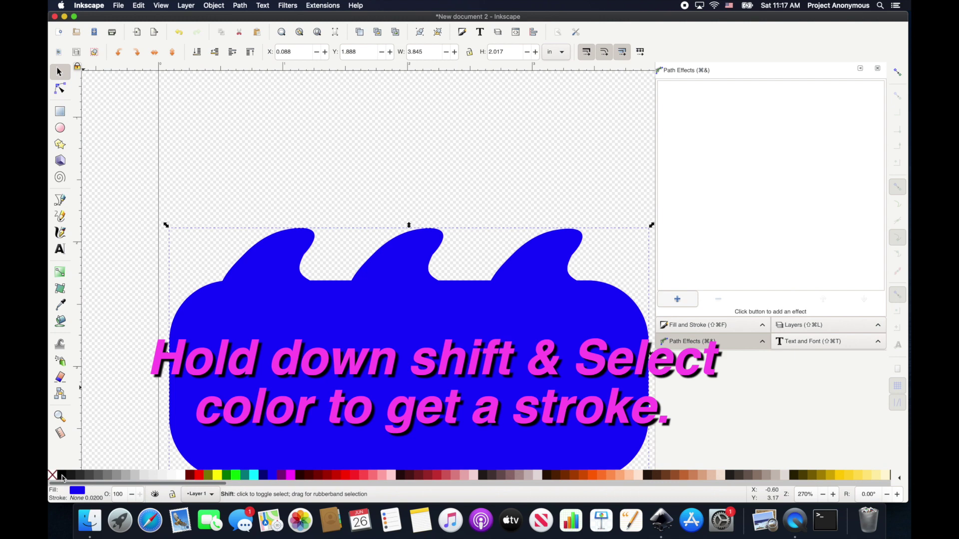
shift+click(62, 475)
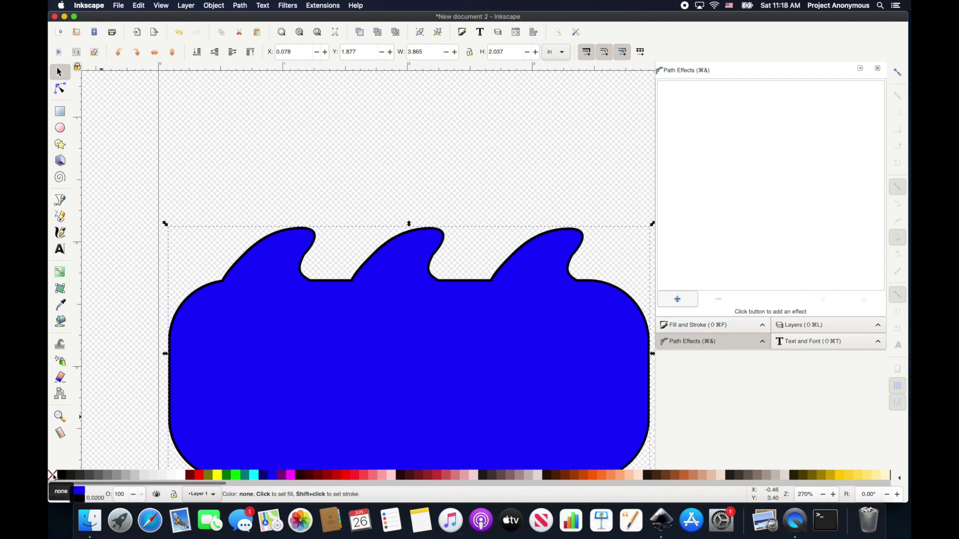
click(54, 475)
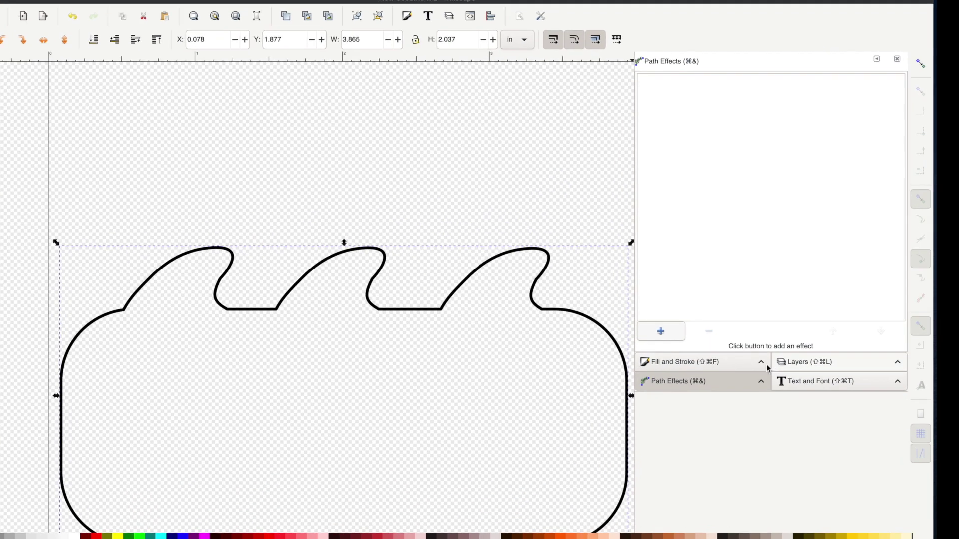
click(760, 325)
click(734, 129)
click(737, 143)
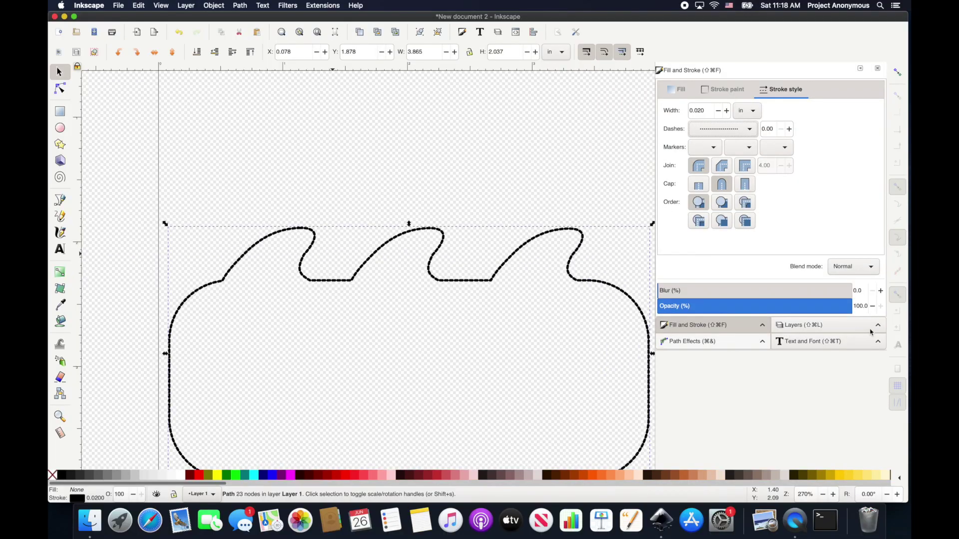
- Rename Layer 1 to 'Ocean applique' and paste a copy of the wave outline into it
click(848, 325)
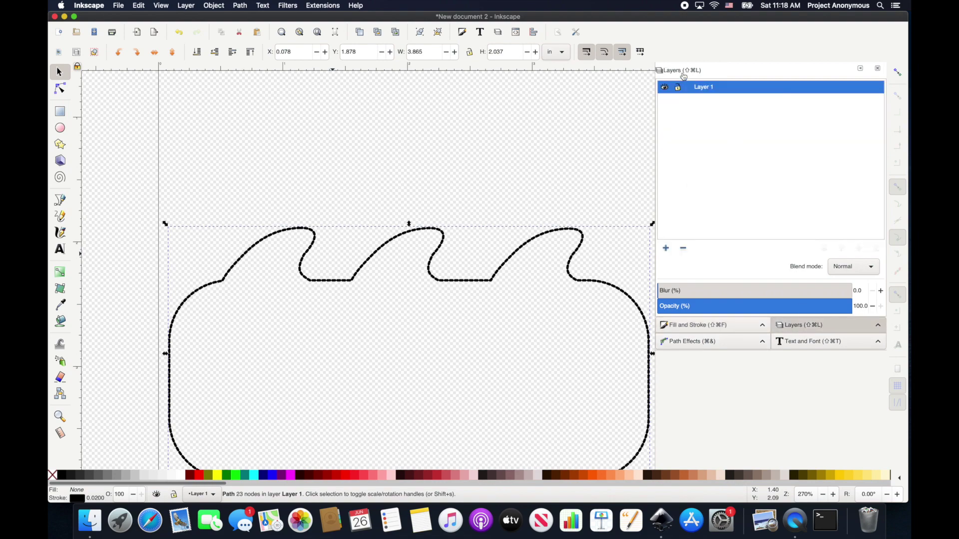
double_click(695, 84)
text(Ocean appl)
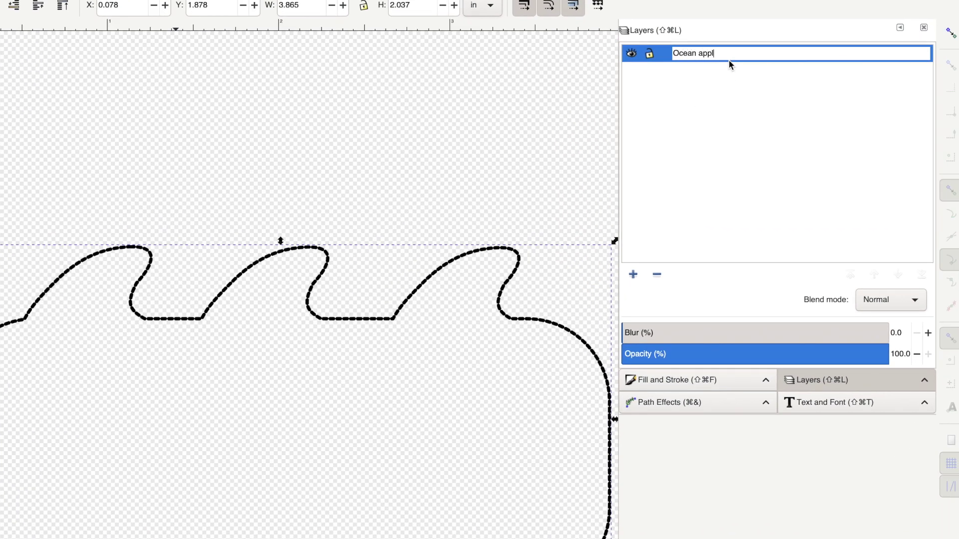
text(ique)
key(Return)
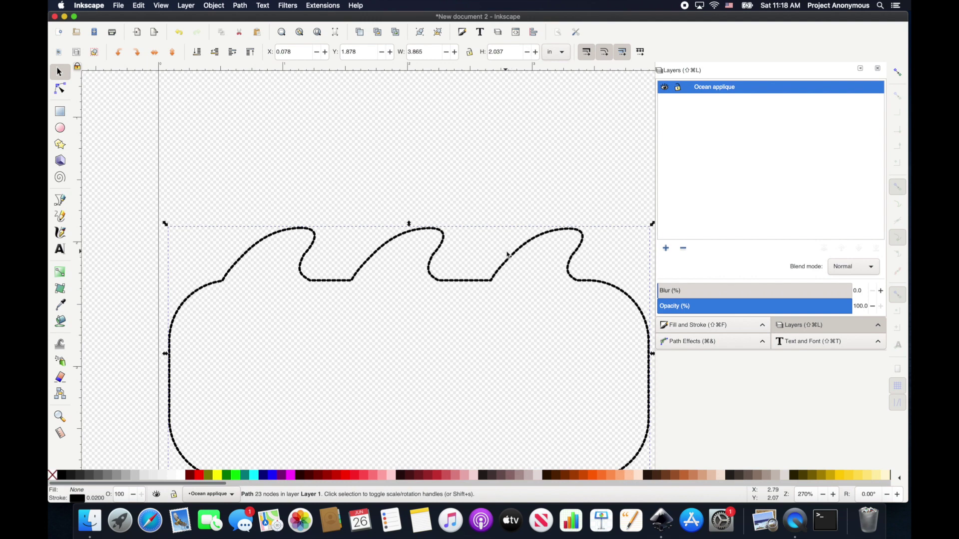
key(ctrl+v)
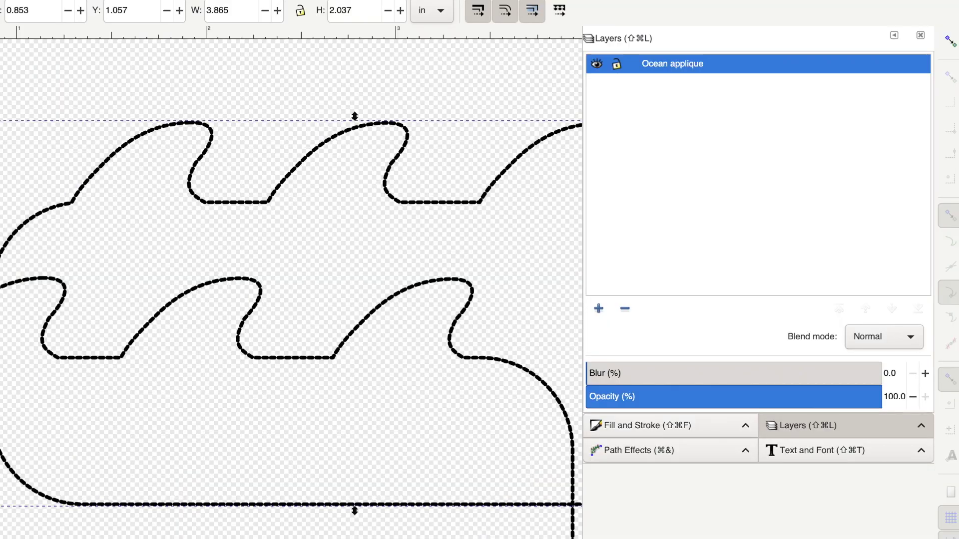
- Make the copied outline's stroke solid blue with a 0.120 in width
click(721, 434)
click(719, 128)
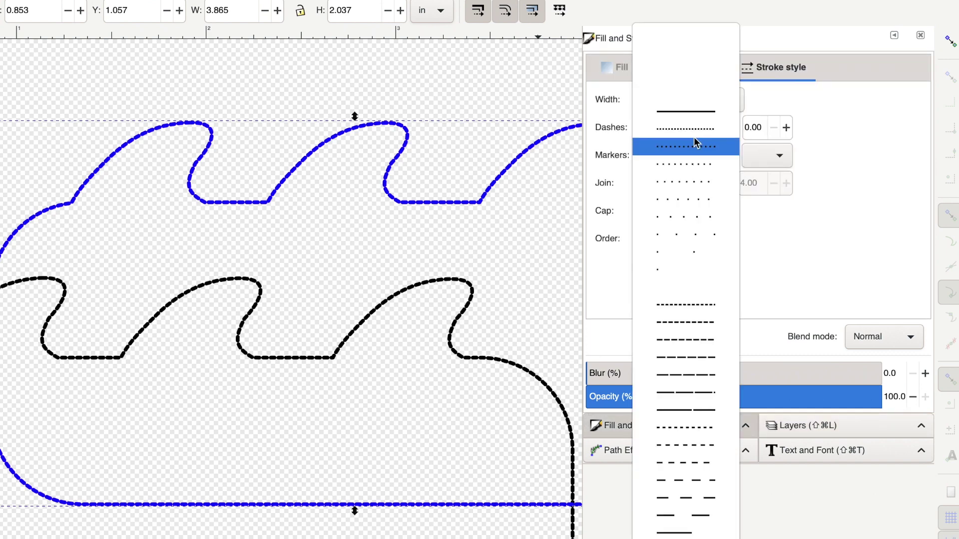
click(685, 107)
drag(659, 100, 648, 100)
scroll(666, 101, up, 8)
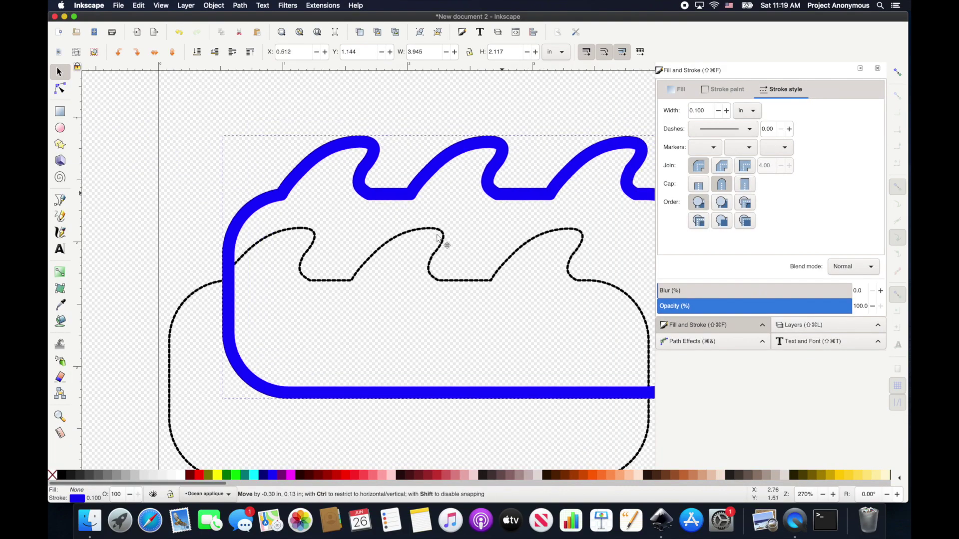
- Lower the blue copy's opacity and align it exactly over the dotted outline
drag(437, 238, 366, 284)
click(748, 306)
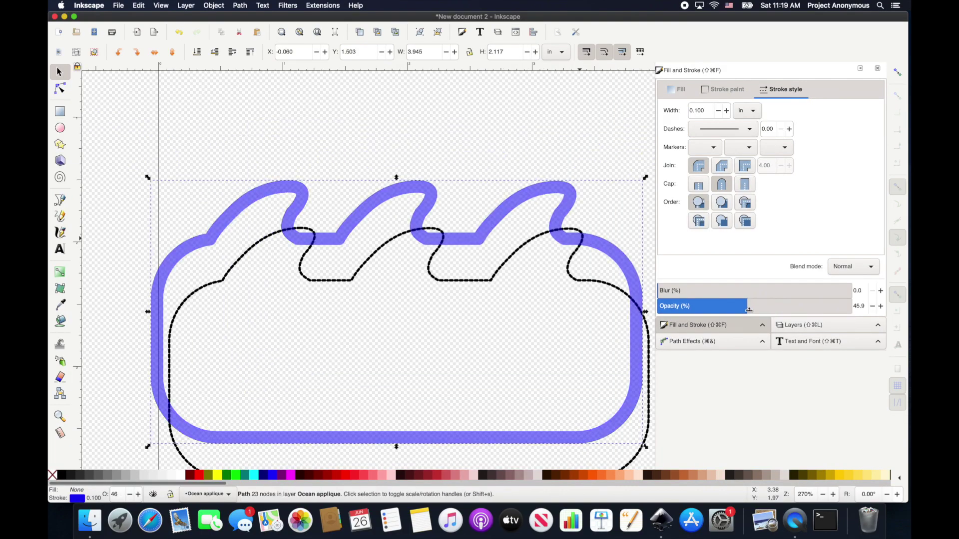
drag(608, 253, 620, 294)
click(699, 110)
scroll(702, 110, up, 2)
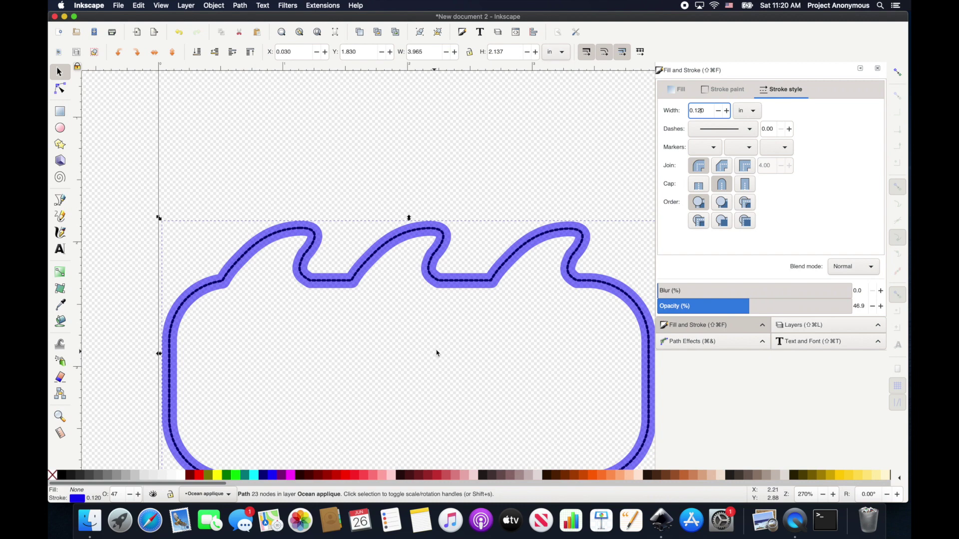
scroll(438, 349, down, 3)
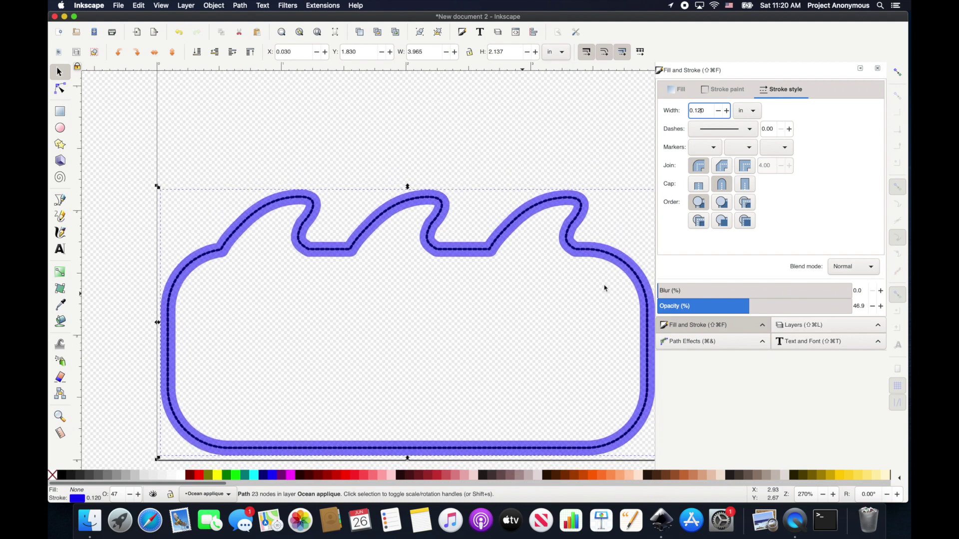
- Restore the blue border to full opacity and add a new layer named 'Ocean Satin'
drag(799, 307, 853, 307)
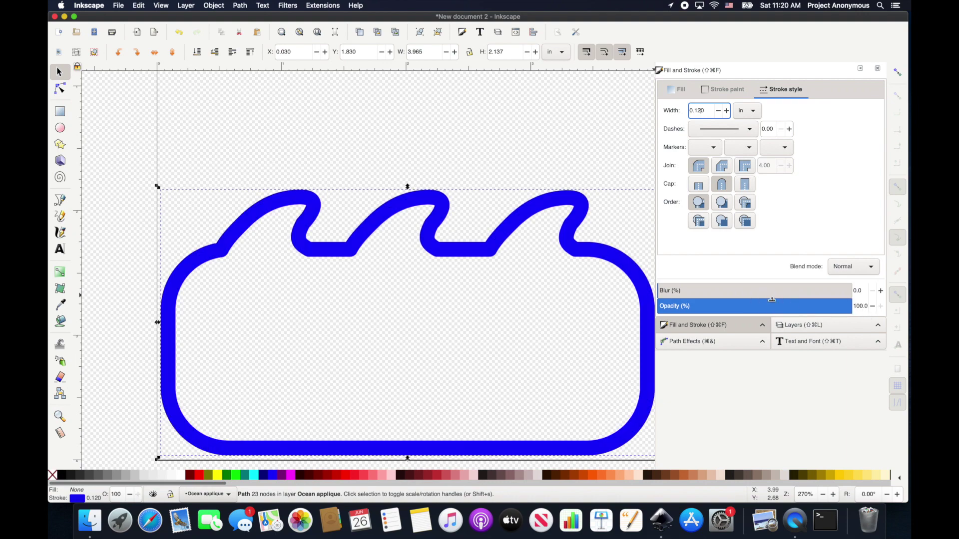
click(807, 325)
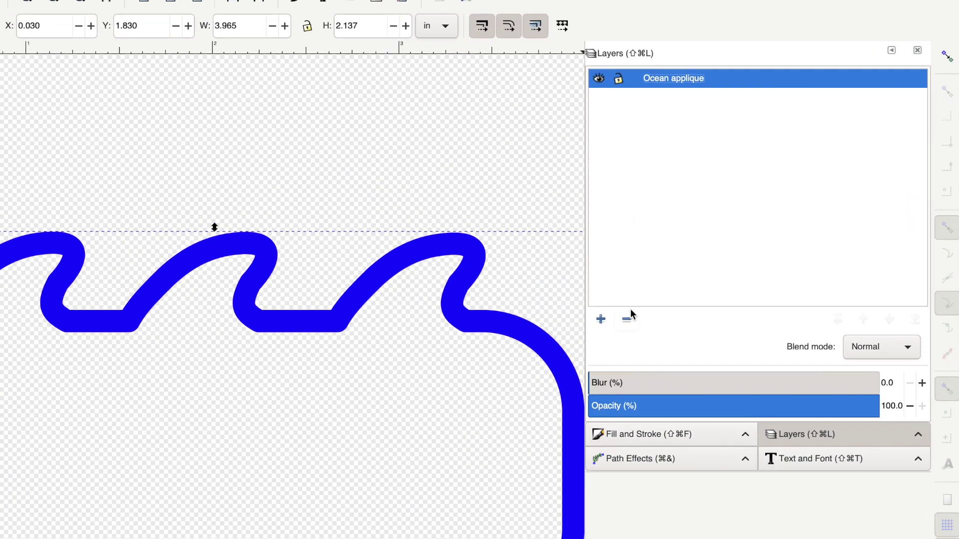
click(601, 319)
text(Ocean Sati)
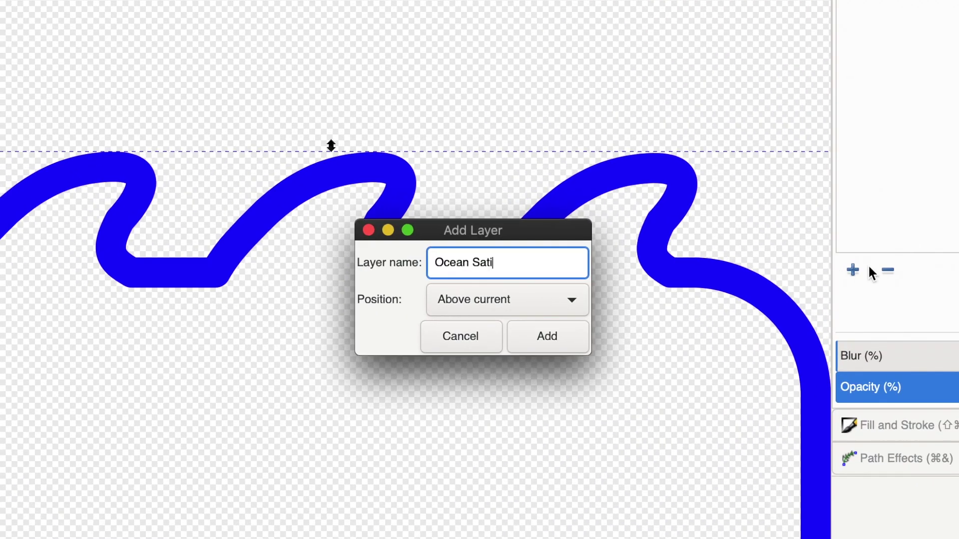
text(n)
key(Return)
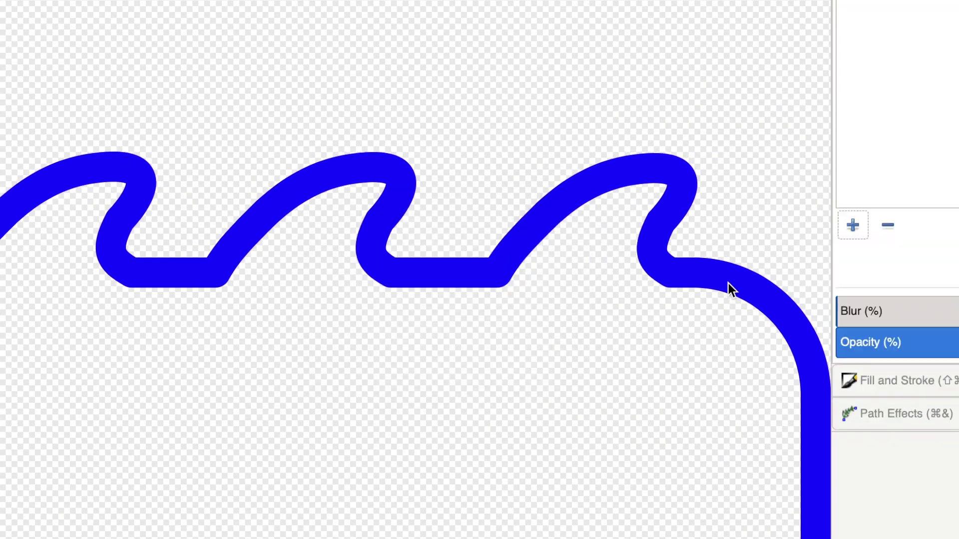
- Move the blue wave border into the Ocean Satin layer
right_click(730, 272)
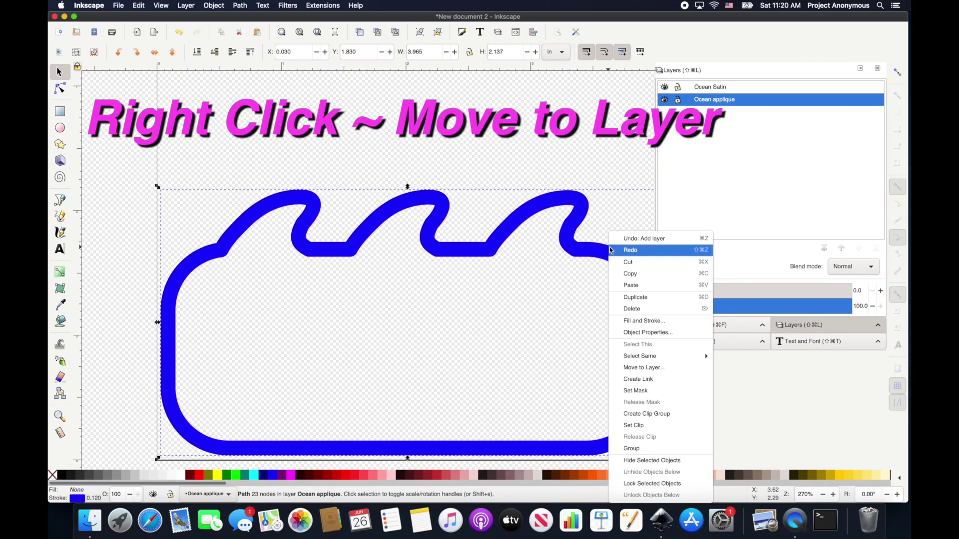
click(644, 367)
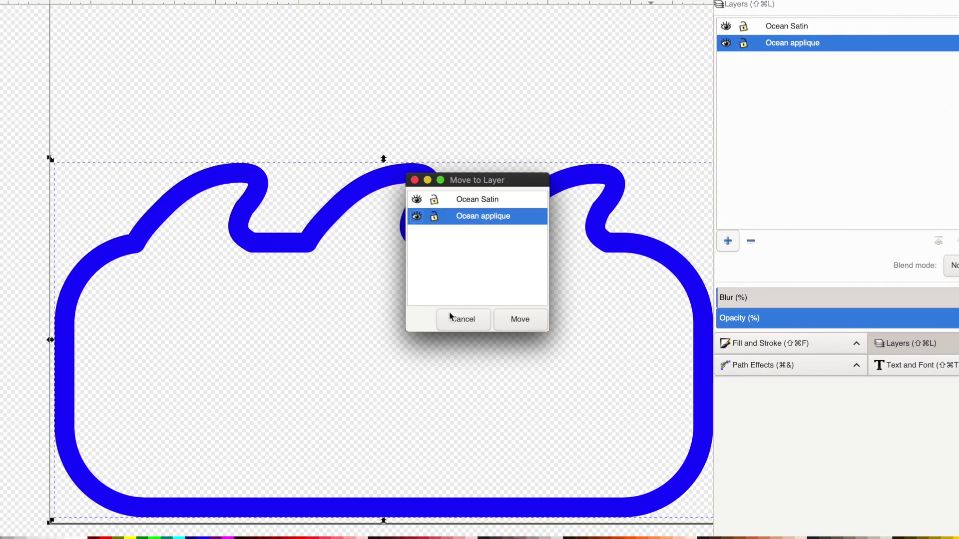
click(520, 319)
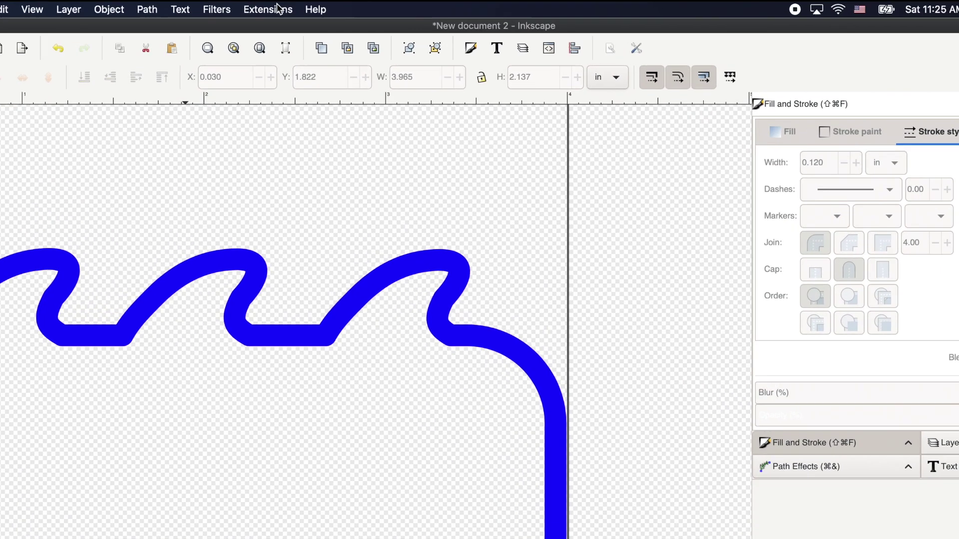
- Open Ink/Stitch Lettering, choose the Amita font, and enter the 'Beach Vibes' text
click(353, 5)
mouse_move(221, 8)
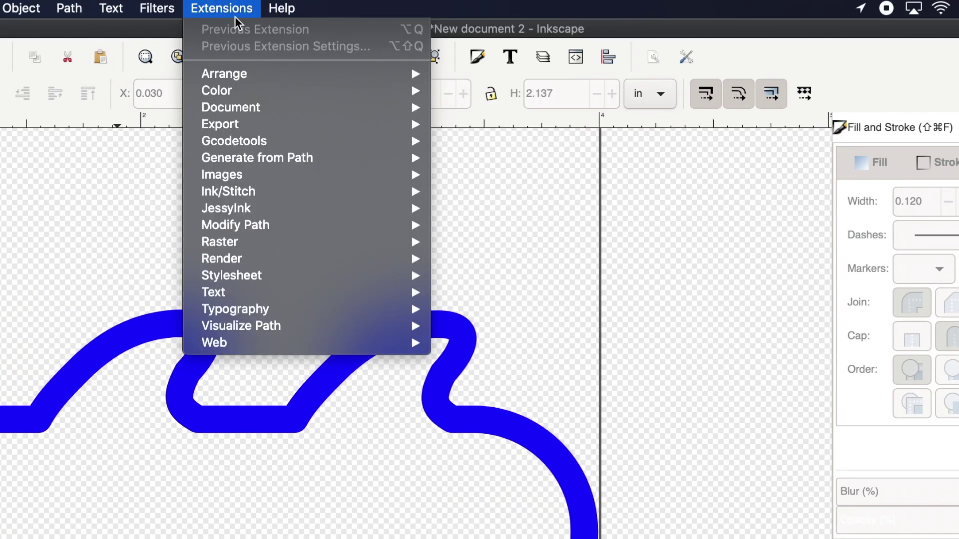
mouse_move(242, 200)
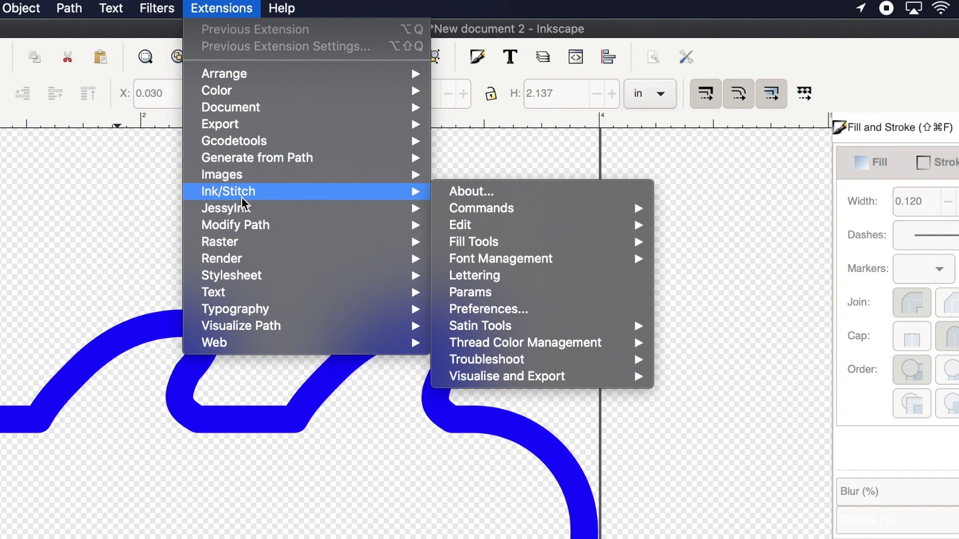
mouse_move(524, 324)
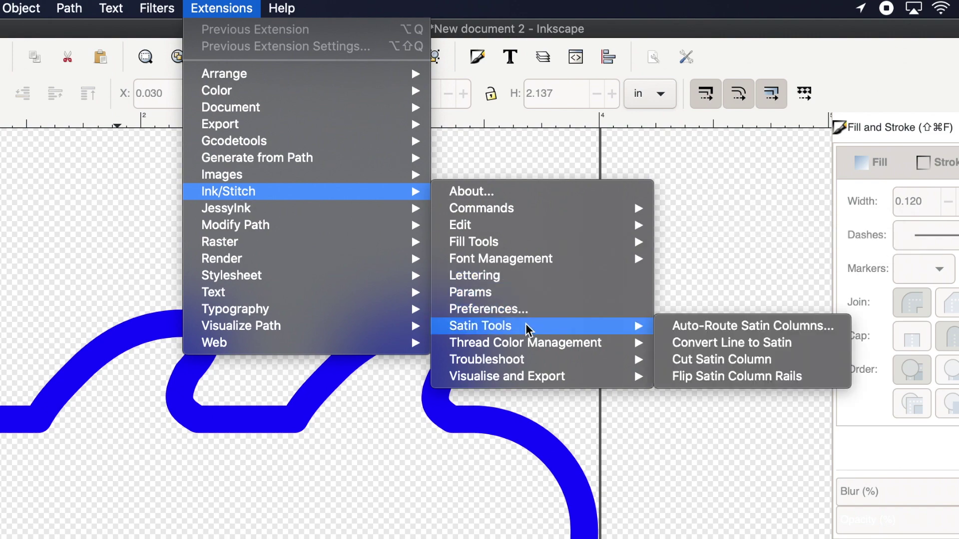
click(502, 276)
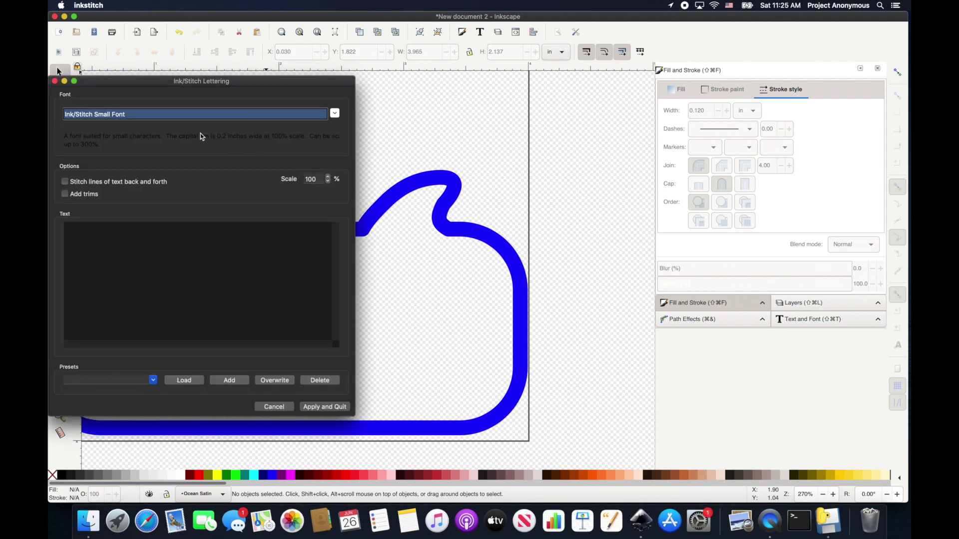
click(334, 113)
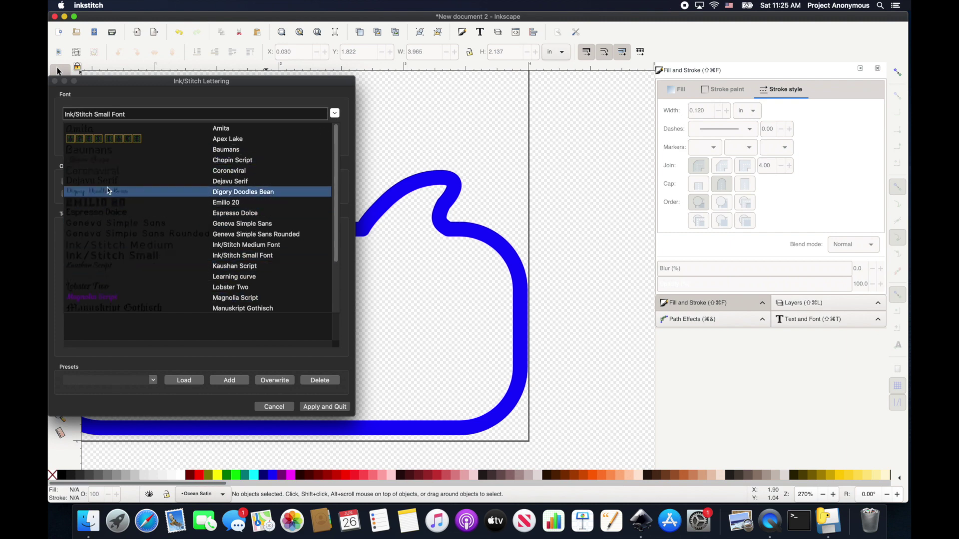
click(90, 131)
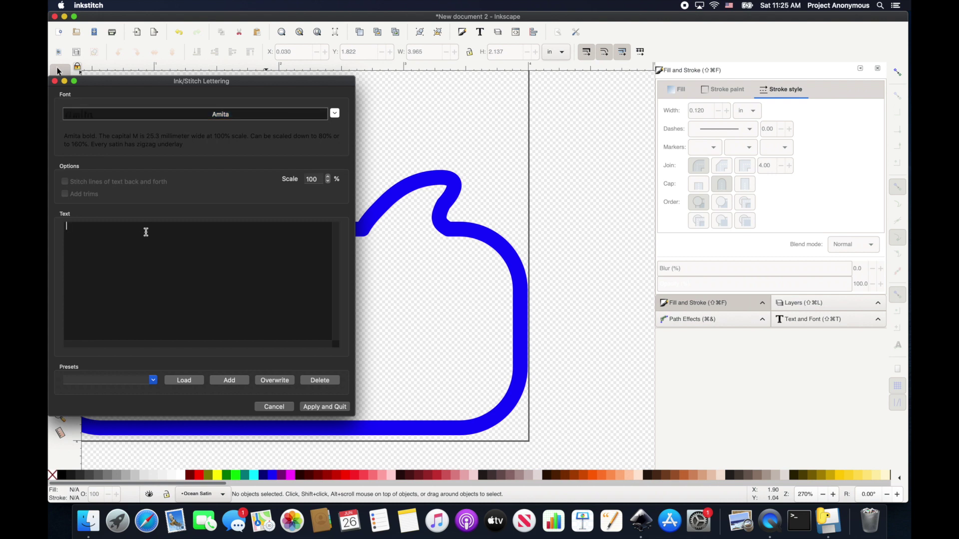
text(ea)
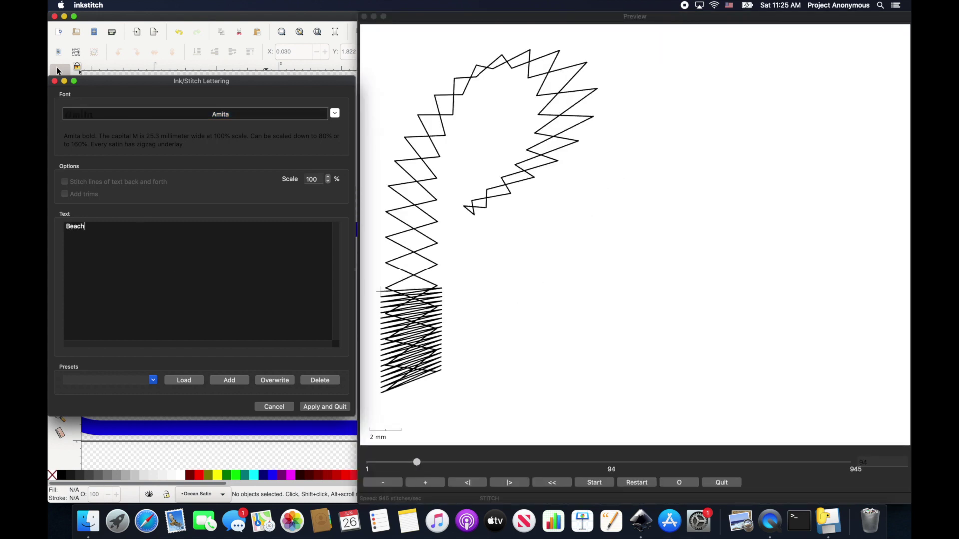
text(ch Vibes)
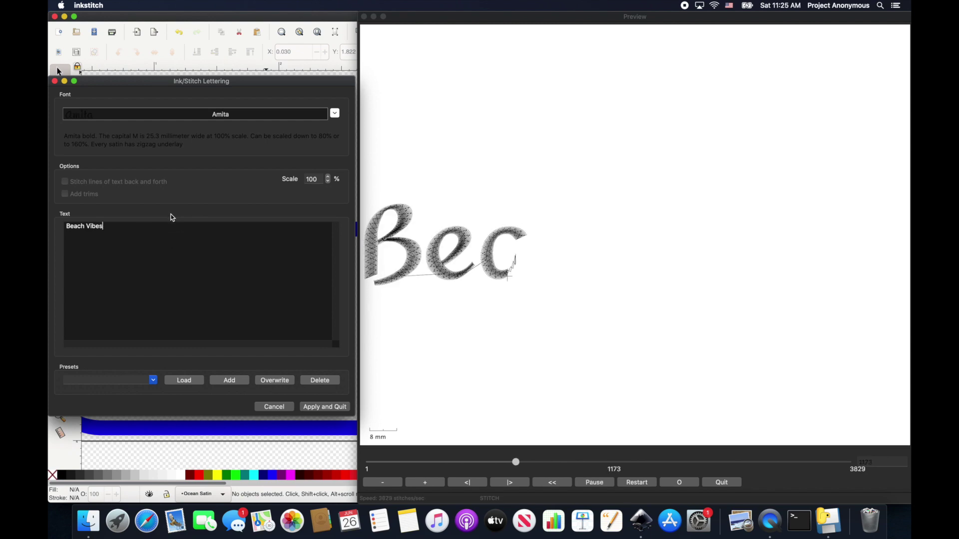
- Place the Beach Vibes lettering on the canvas and shrink it to fit the waves
click(330, 408)
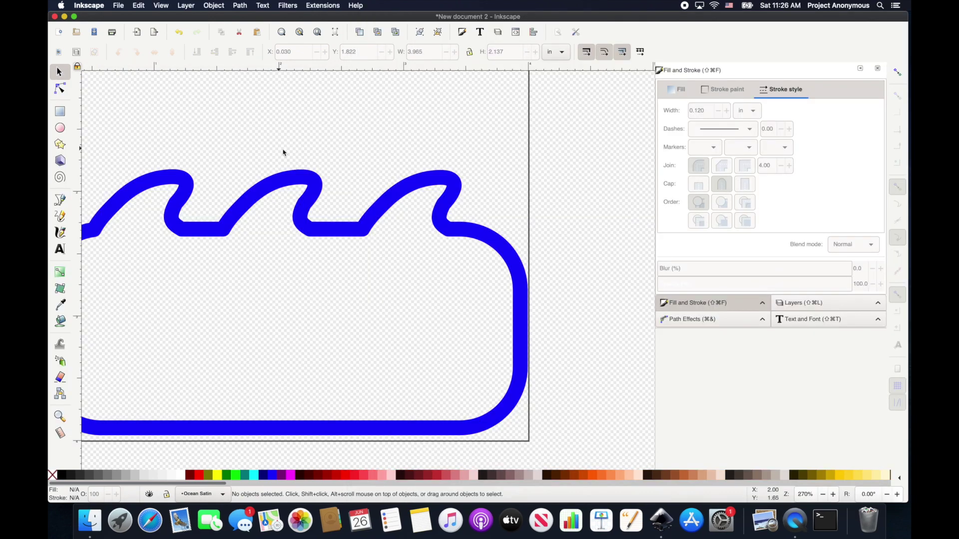
scroll(282, 150, down, 5)
scroll(279, 130, up, 6)
scroll(280, 130, left, 2)
drag(268, 135, 454, 186)
scroll(449, 180, up, 3)
scroll(549, 202, left, 3)
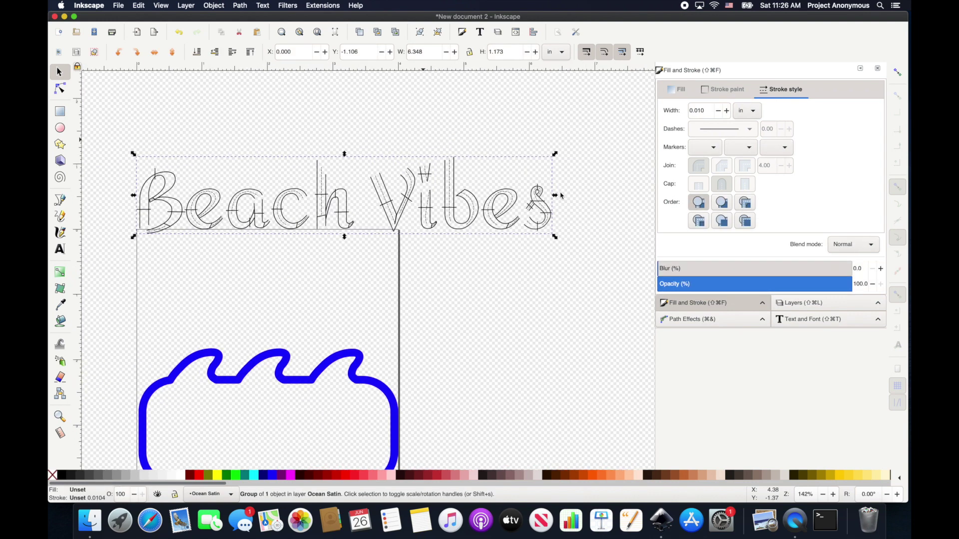
drag(550, 198, 494, 196)
drag(493, 153, 392, 208)
- Move the lettering down inside the wave border and give it a yellow outline
scroll(429, 150, down, 5)
scroll(430, 150, left, 4)
drag(469, 107, 453, 366)
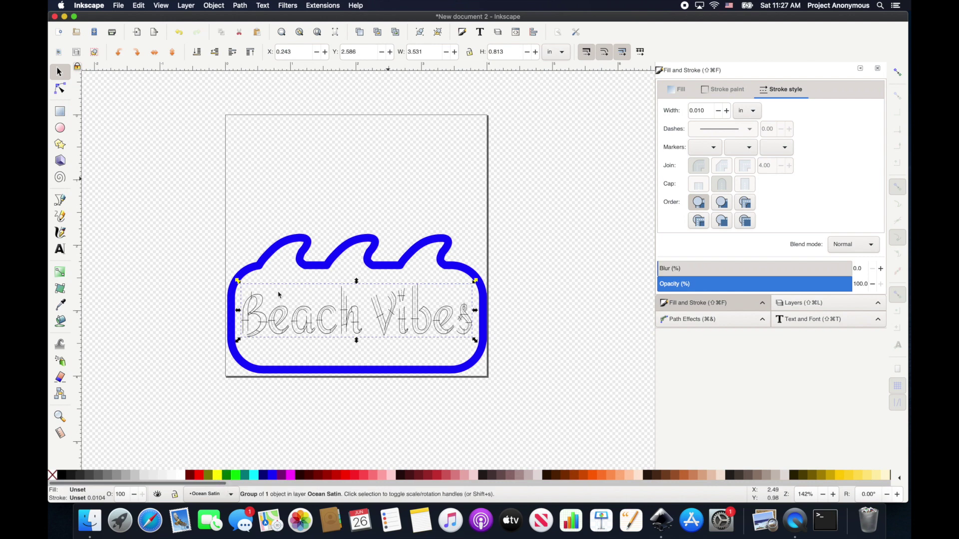
shift+click(219, 477)
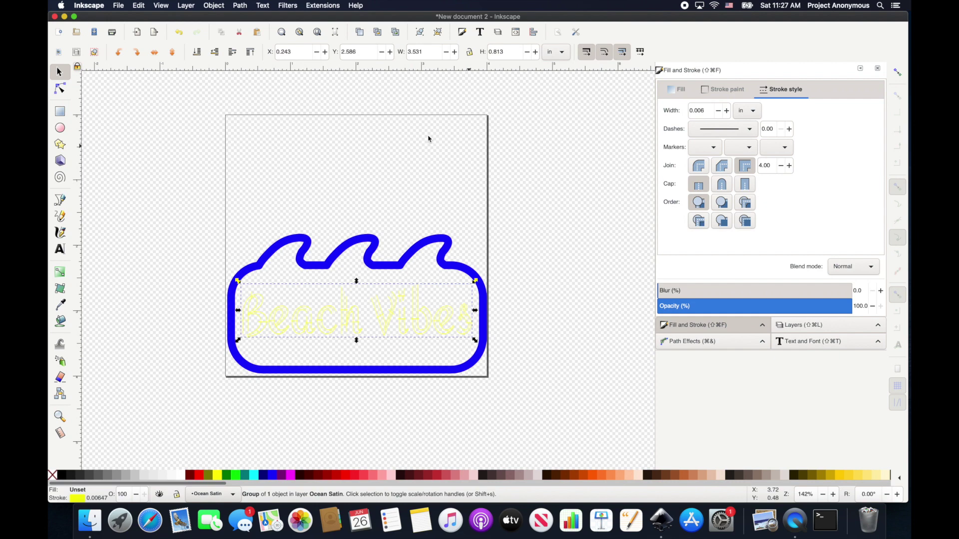
- Draw the sun circle at the page's upper left with a dotted 0.020 in outline
click(60, 129)
mouse_move(256, 140)
mouse_down()
mouse_move(314, 190)
mouse_move(308, 175)
mouse_move(324, 218)
mouse_move(339, 220)
mouse_up()
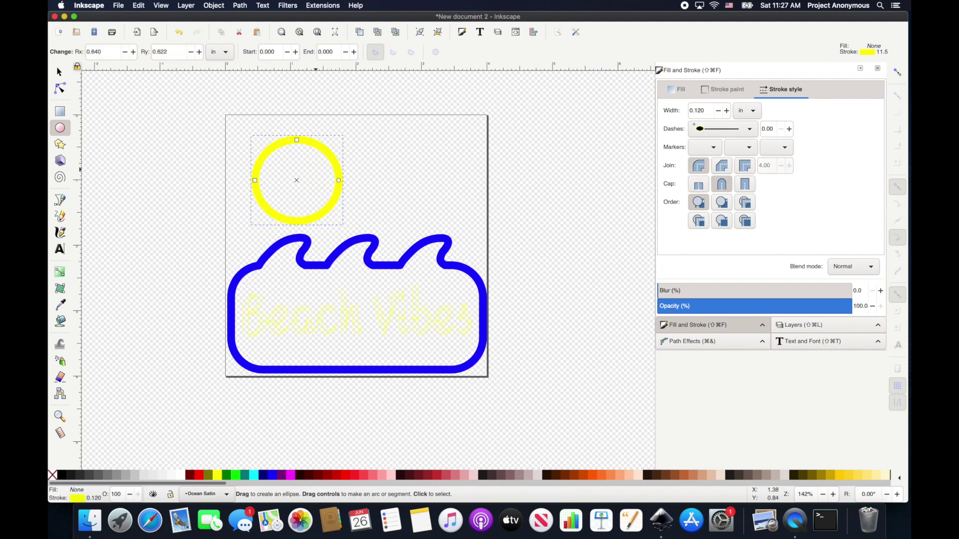
click(704, 111)
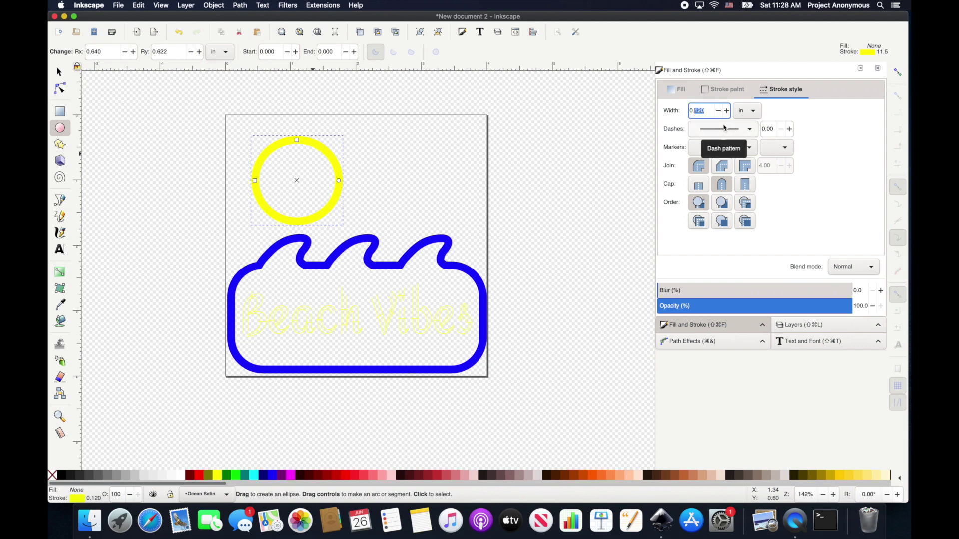
text(02)
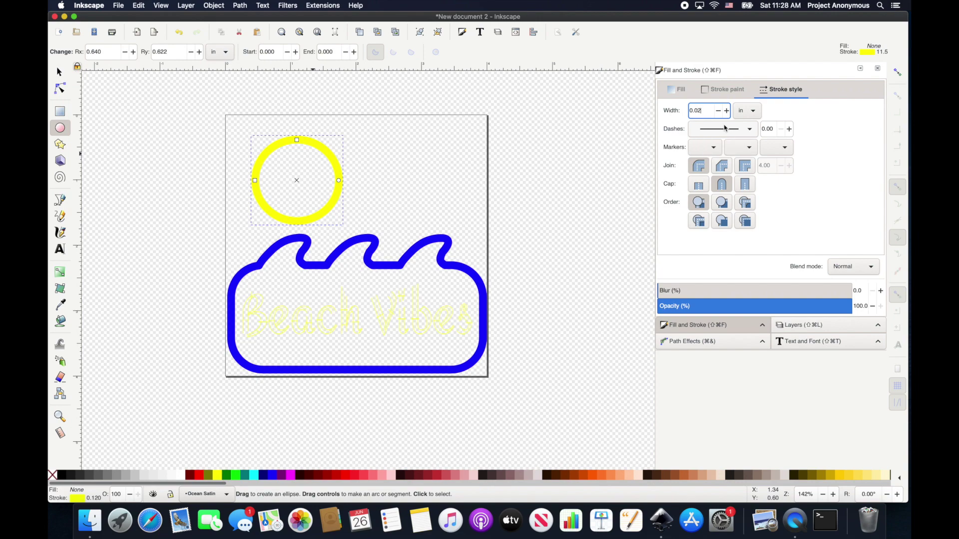
key(Return)
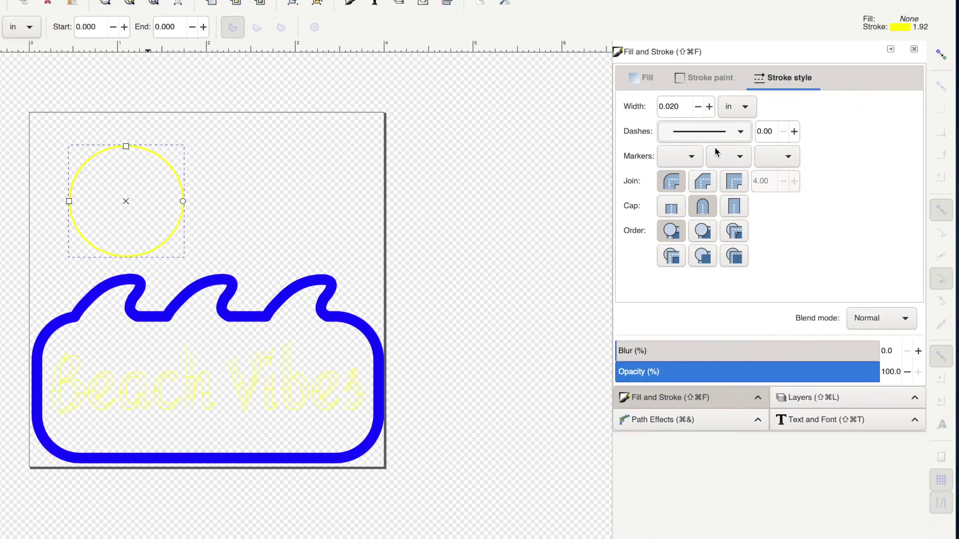
click(747, 130)
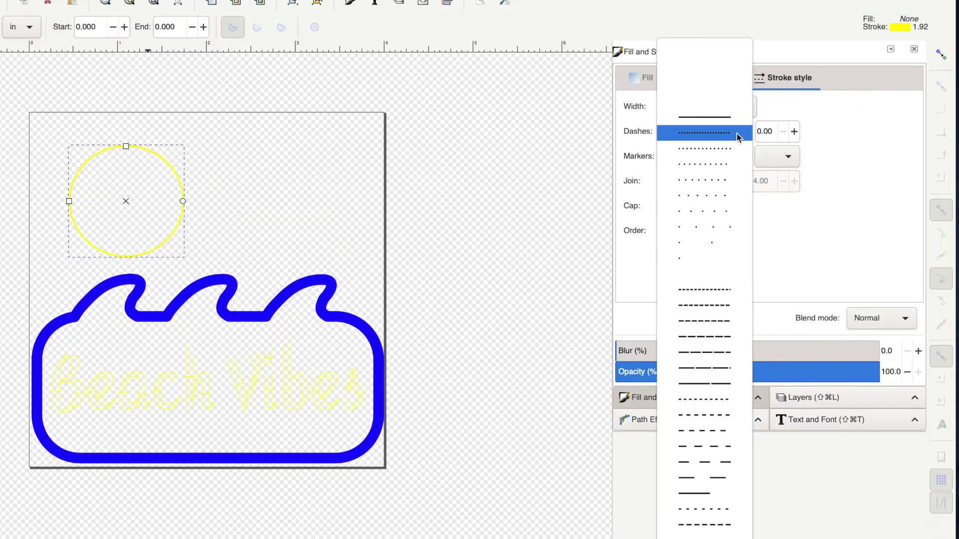
click(736, 133)
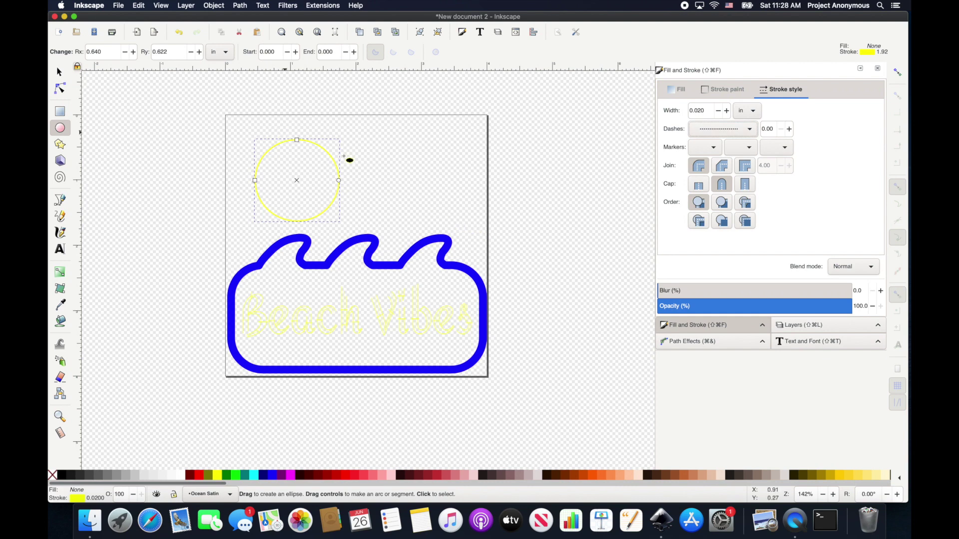
- Create a 'Sun applique' layer and move the dotted sun circle into it
click(875, 325)
click(666, 248)
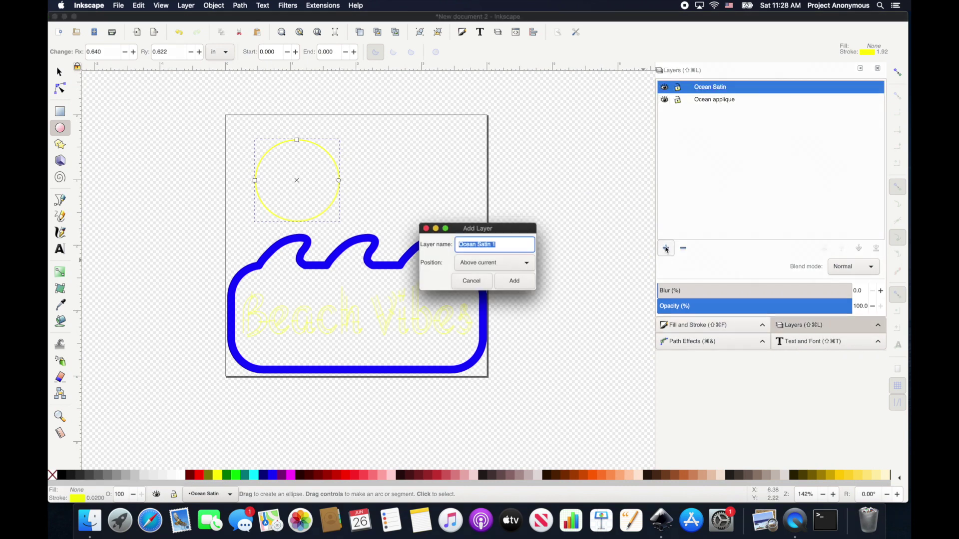
text(Sun applique)
click(527, 283)
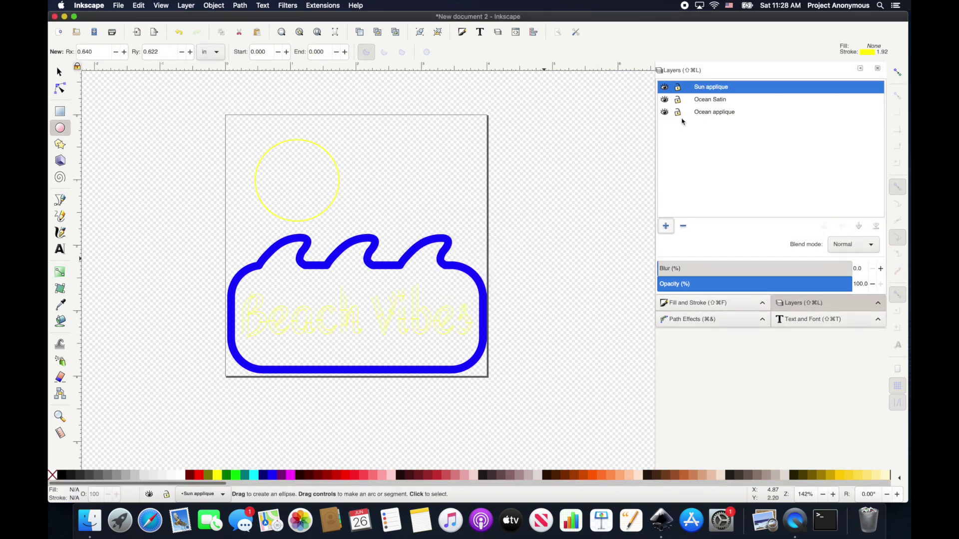
key(s)
right_click(340, 176)
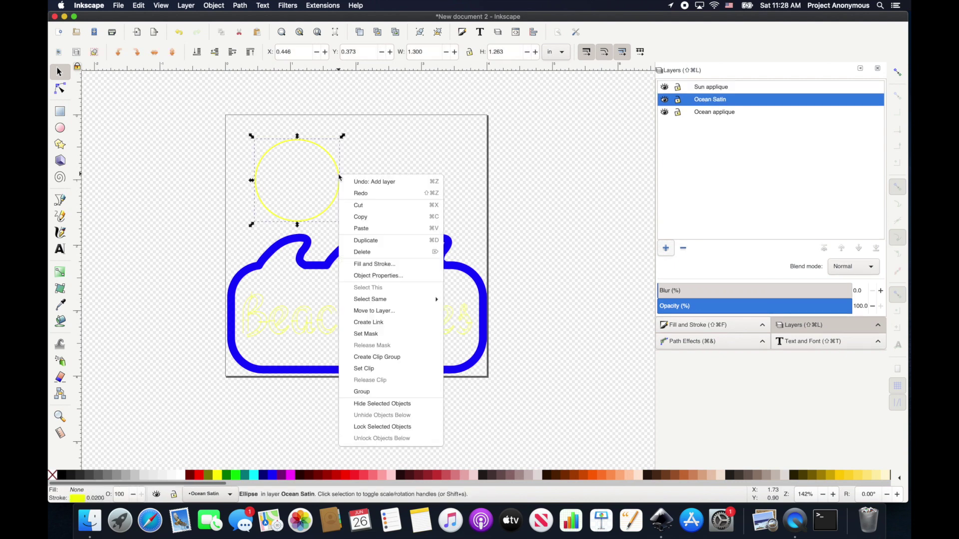
click(374, 311)
click(469, 210)
click(510, 306)
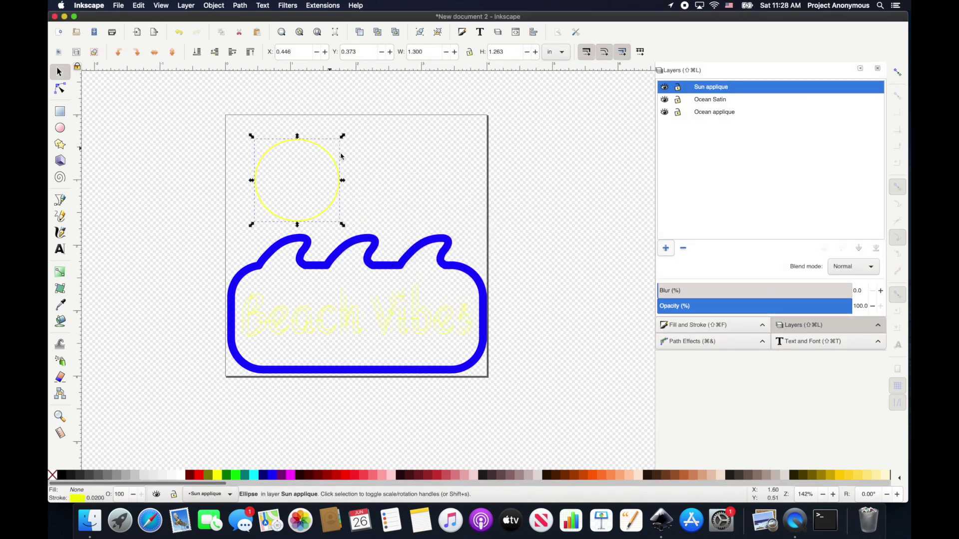
- Paste a copy of the circle and give it a solid 0.120 in stroke
key(alt)
key(ctrl+c)
key(ctrl+v)
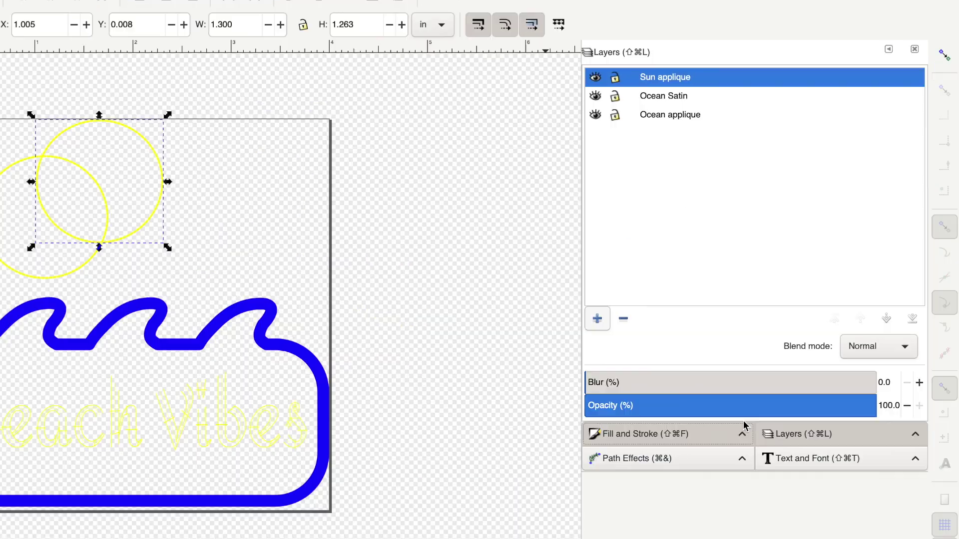
click(762, 325)
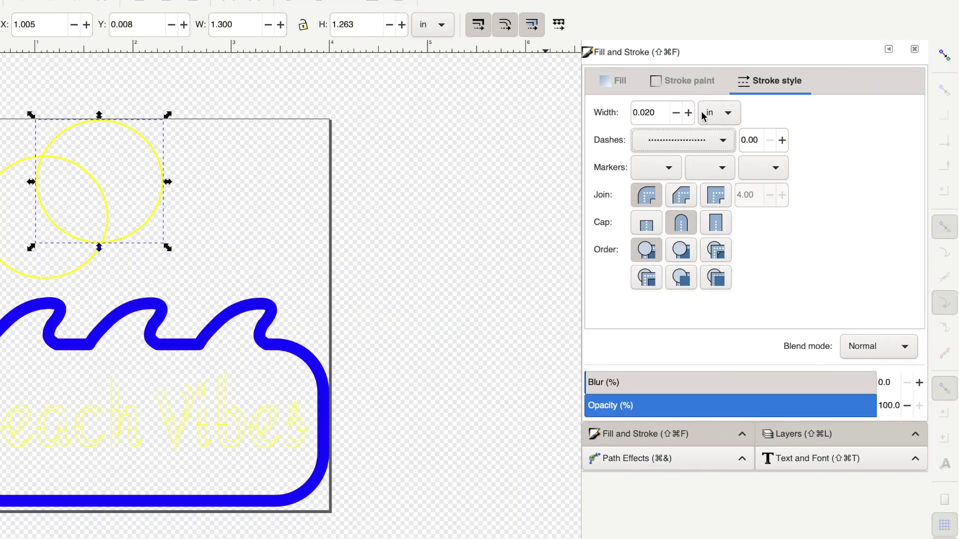
click(688, 113)
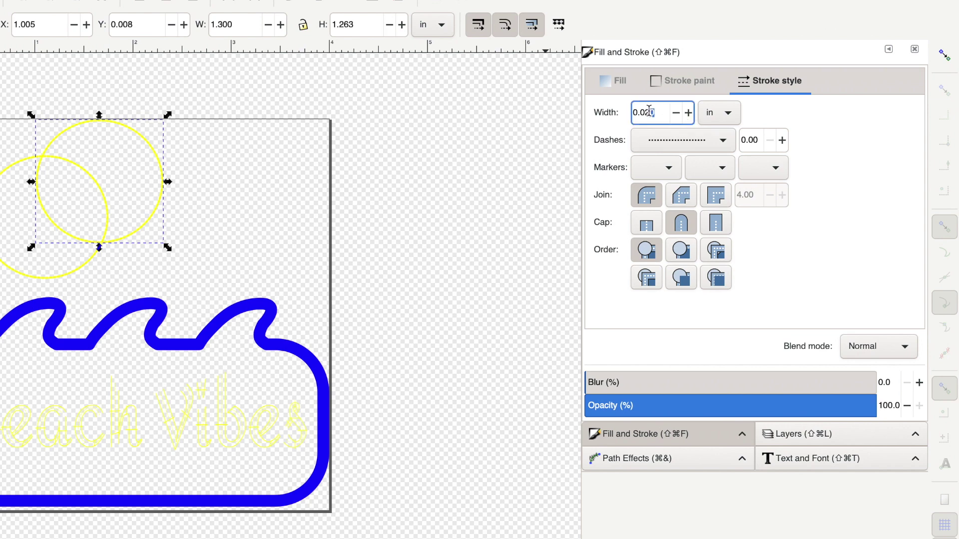
click(726, 148)
click(680, 122)
- Add a new layer named 'Sun Satin'
click(884, 430)
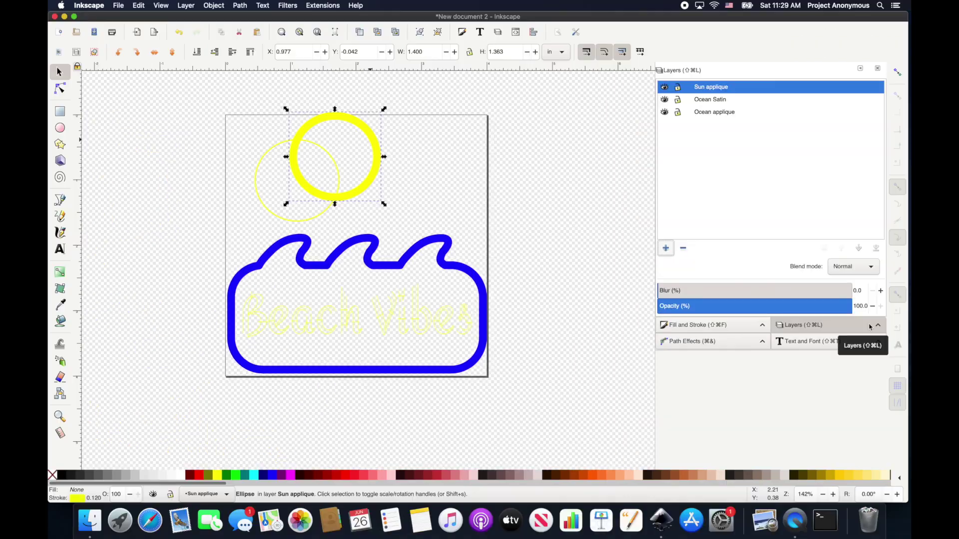
click(665, 248)
text(Sun )
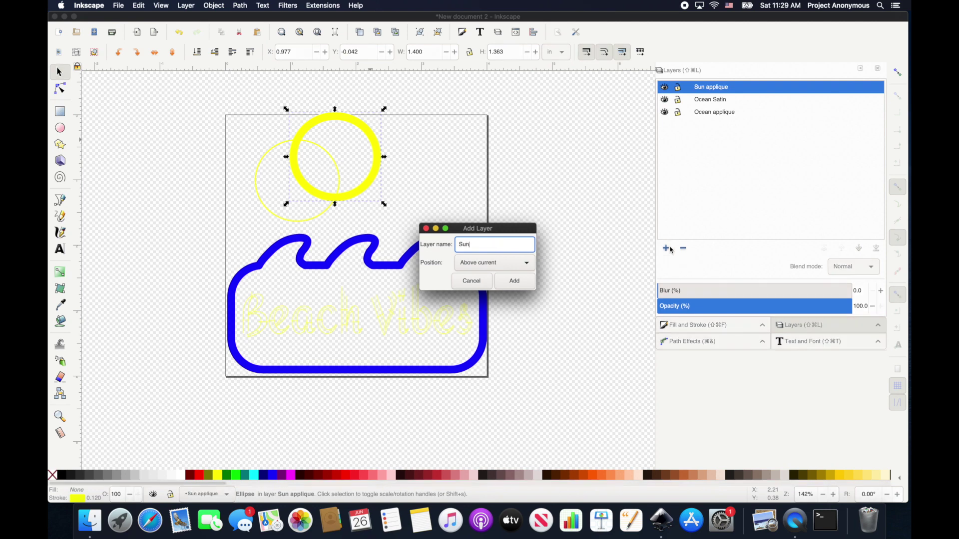
text(Satin)
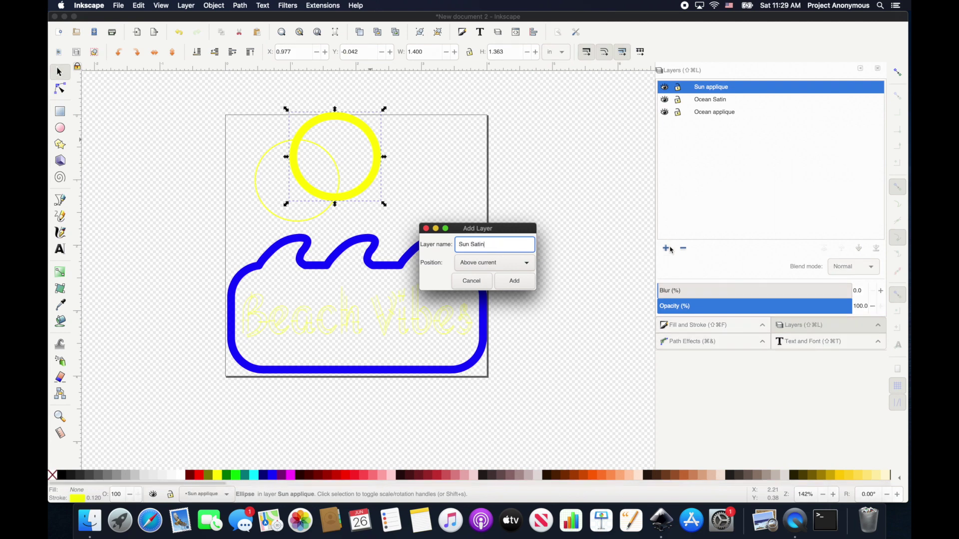
click(513, 281)
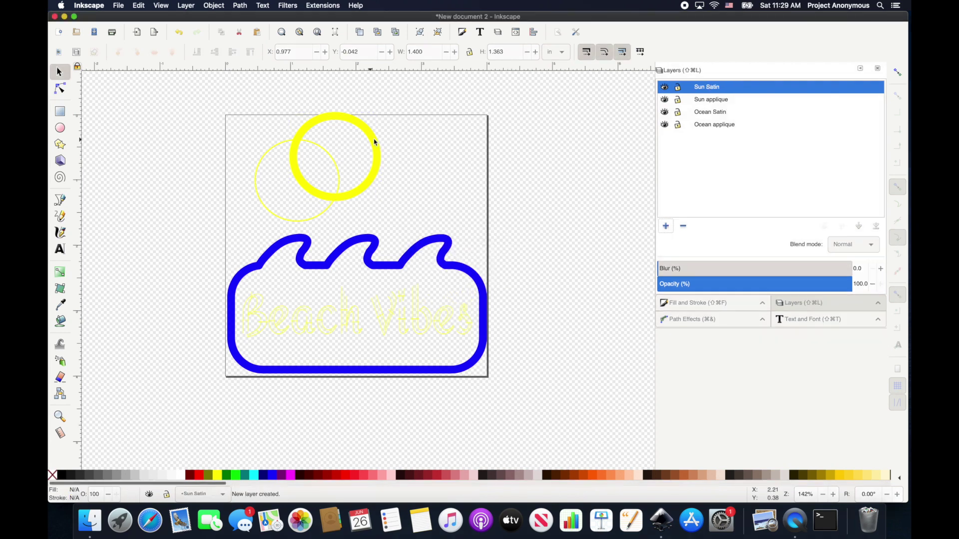
- Move the thick yellow circle to the Sun Satin layer
right_click(383, 170)
click(413, 299)
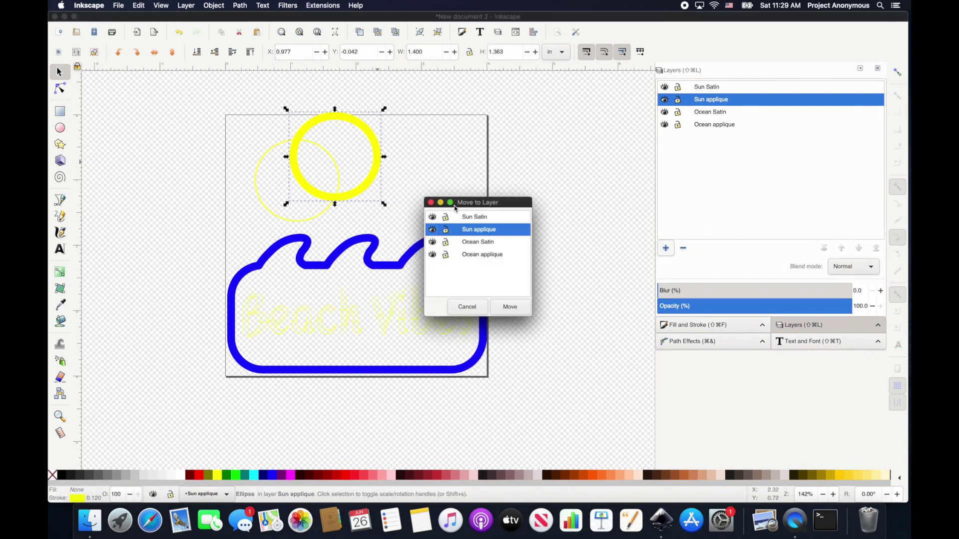
click(477, 218)
click(510, 307)
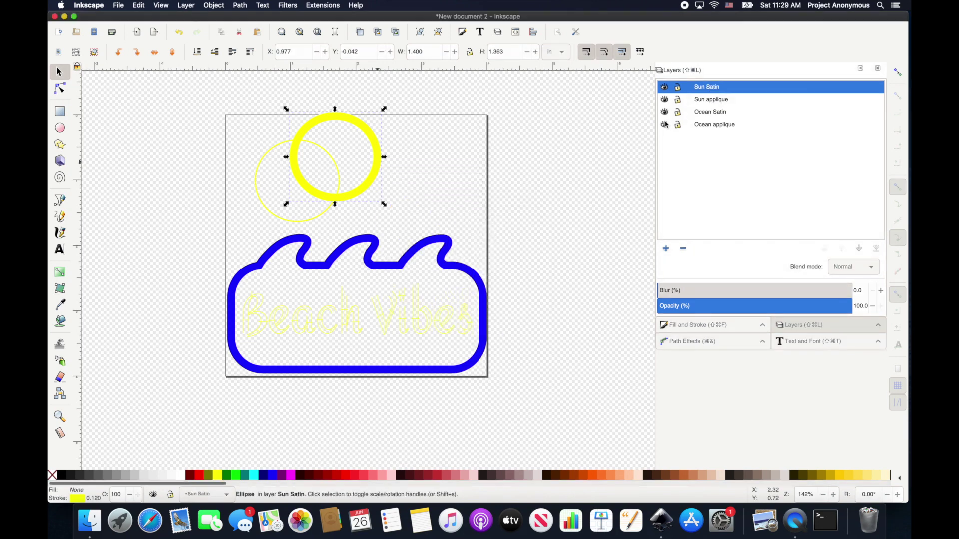
- Hide the Sun Satin, Ocean Satin and Ocean applique layers, then show Ocean and Sun applique again
click(664, 88)
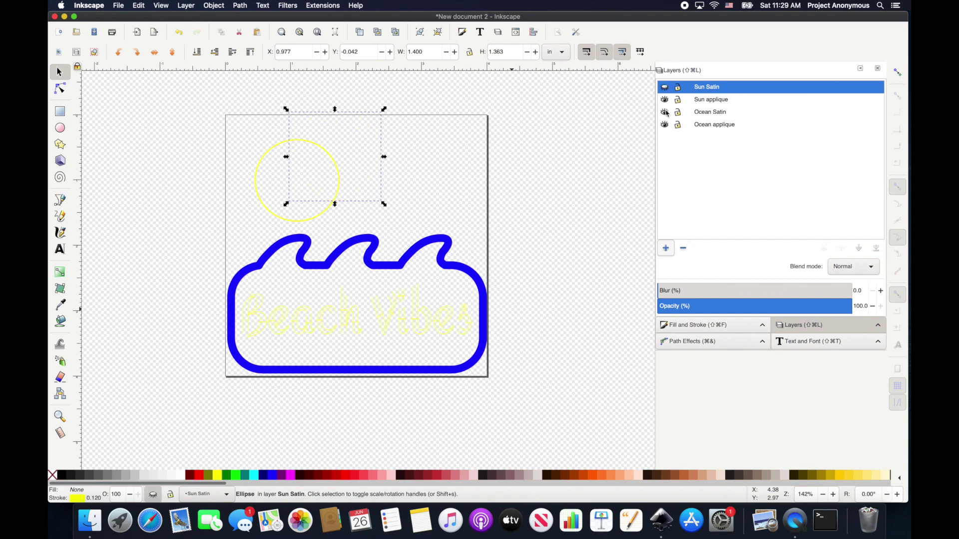
click(664, 113)
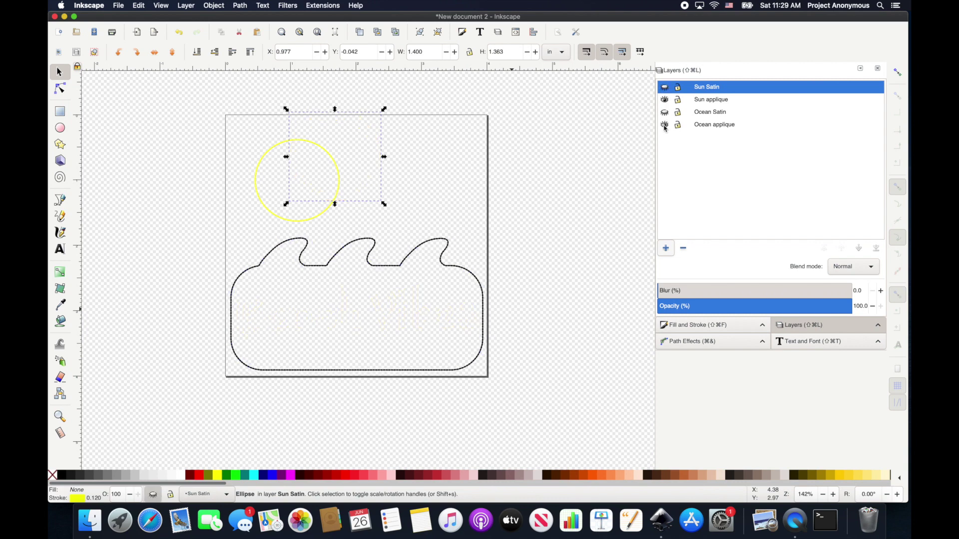
click(665, 129)
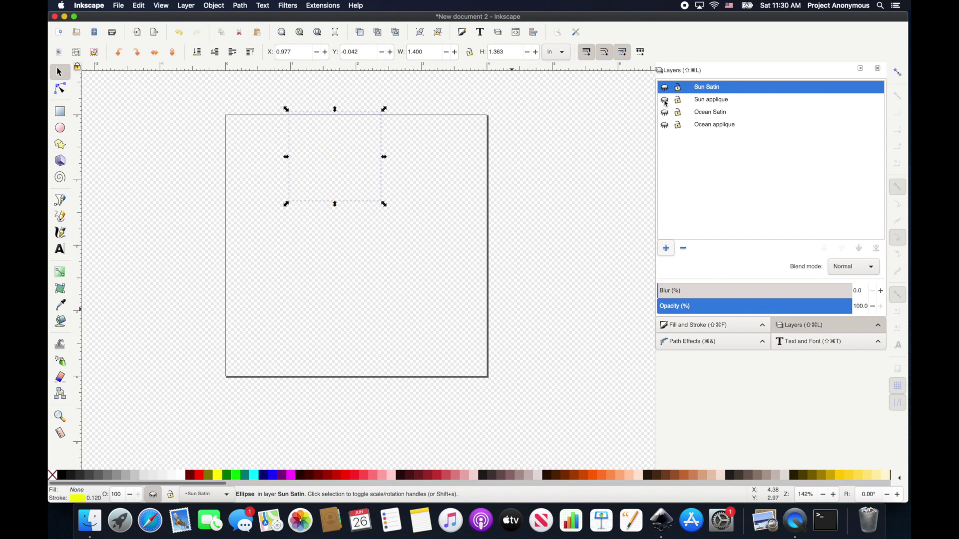
click(666, 128)
click(664, 111)
click(665, 100)
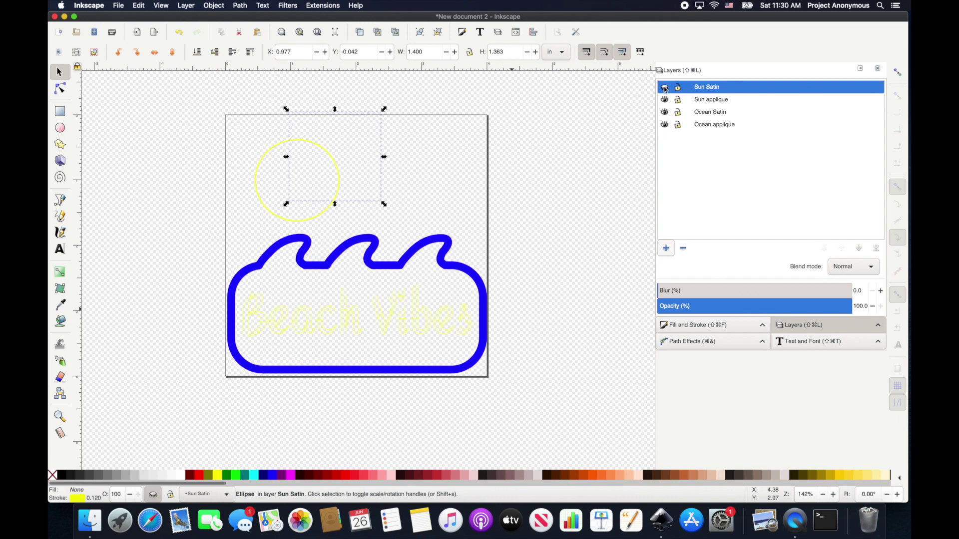
- Show Sun Satin again and centre the thick yellow ring over the dotted sun outline
click(665, 88)
drag(347, 150, 327, 162)
click(255, 185)
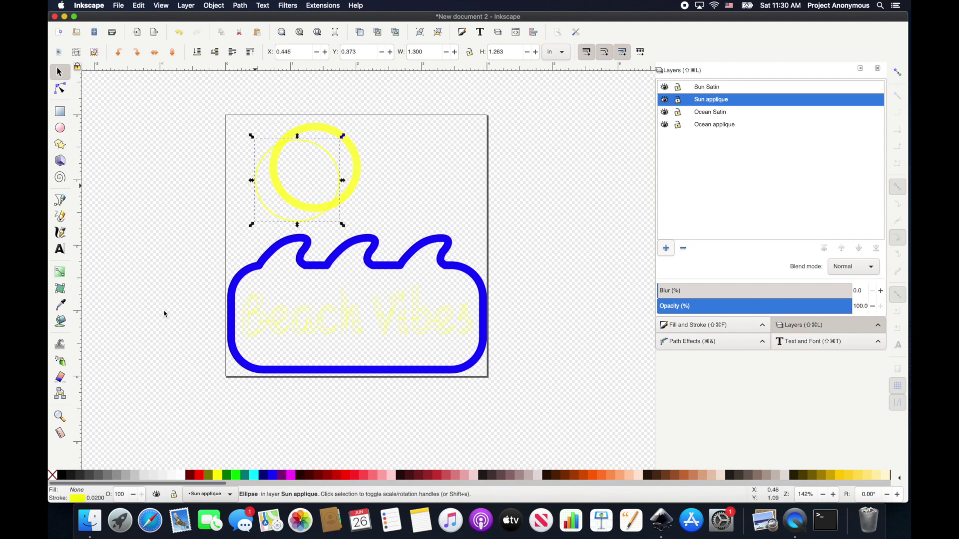
click(358, 167)
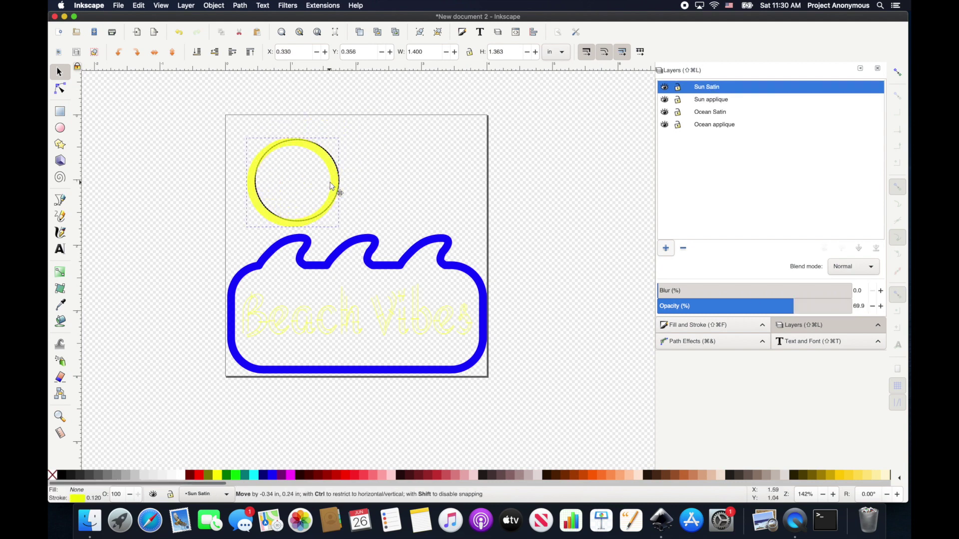
drag(333, 186, 335, 185)
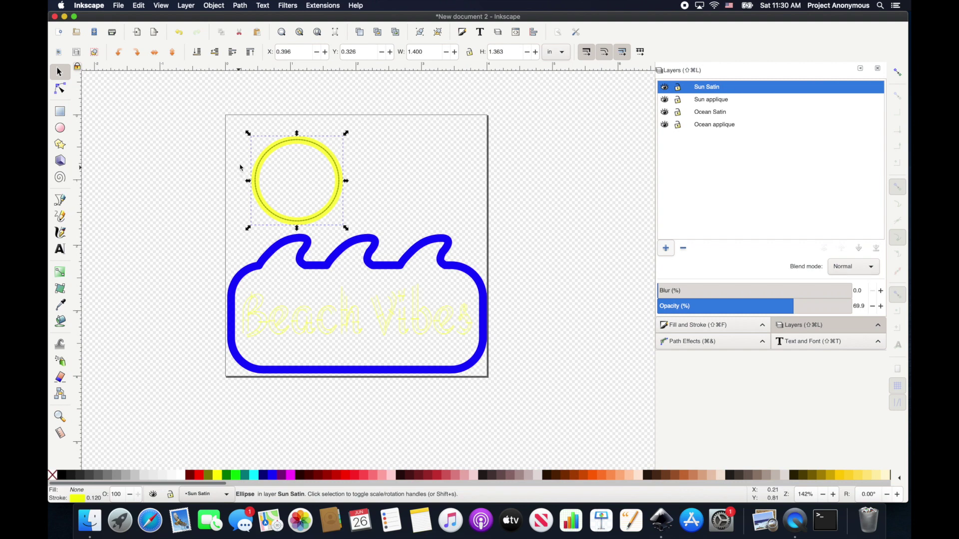
scroll(243, 164, up, 3)
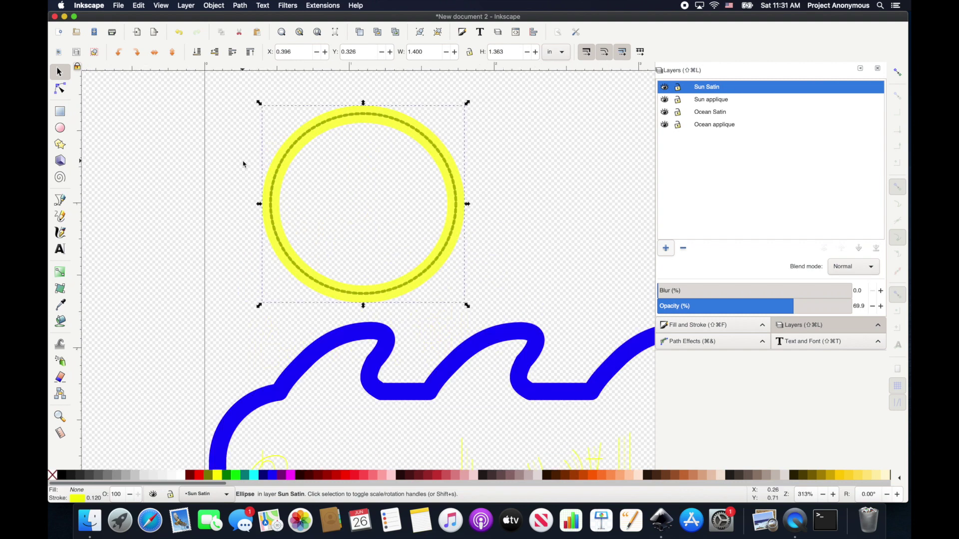
scroll(243, 165, up, 1)
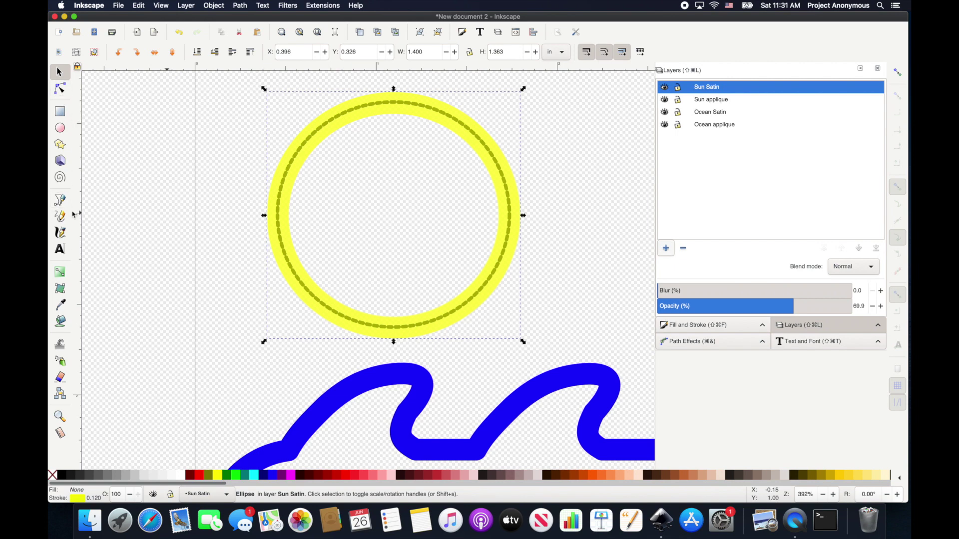
- Draw two diagonal ray lines and vertical lines beside the sun to form a triangle
click(61, 201)
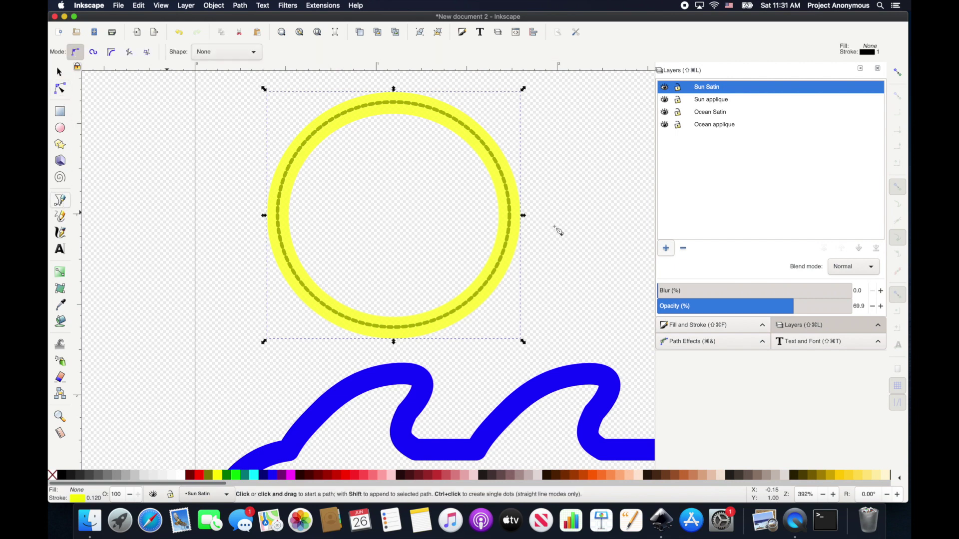
click(530, 192)
key(Return)
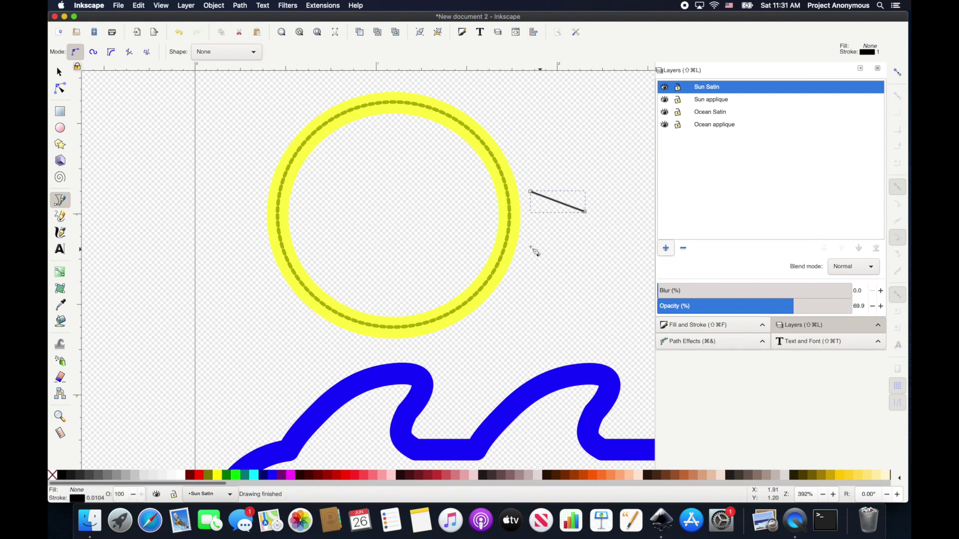
click(529, 244)
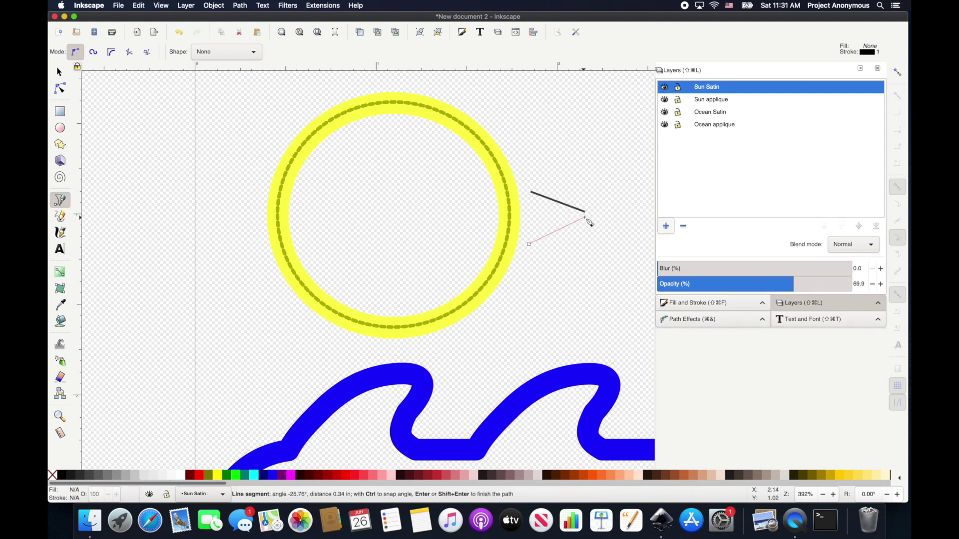
key(Return)
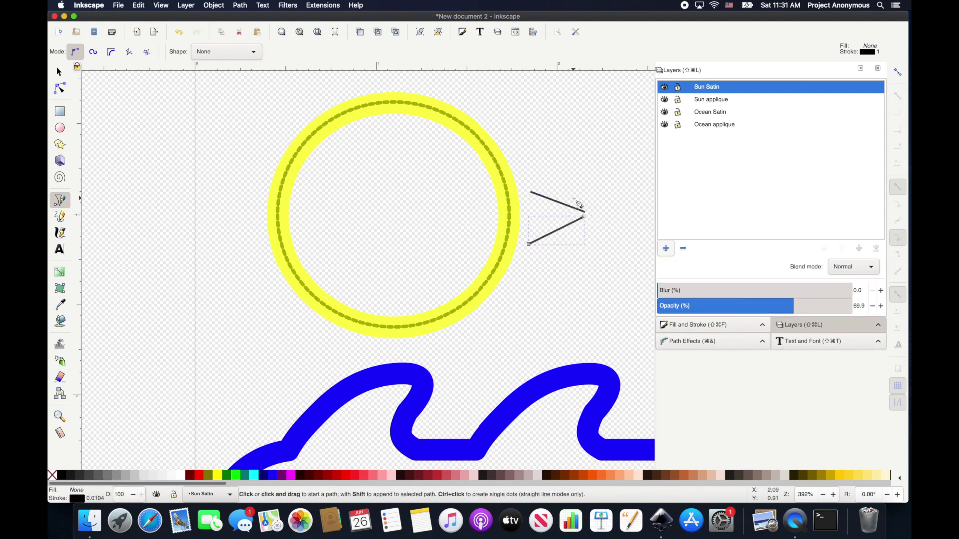
click(574, 198)
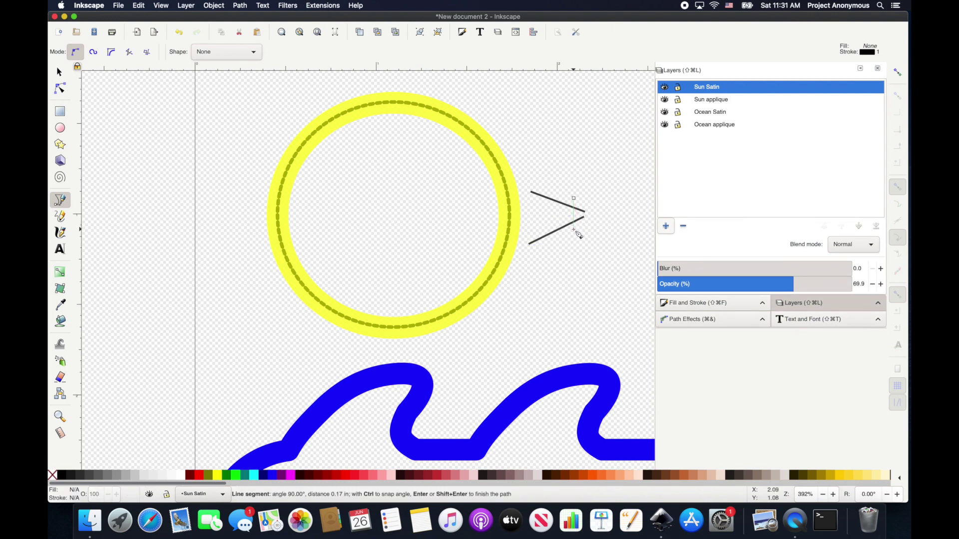
key(Return)
click(534, 184)
click(533, 252)
key(Return)
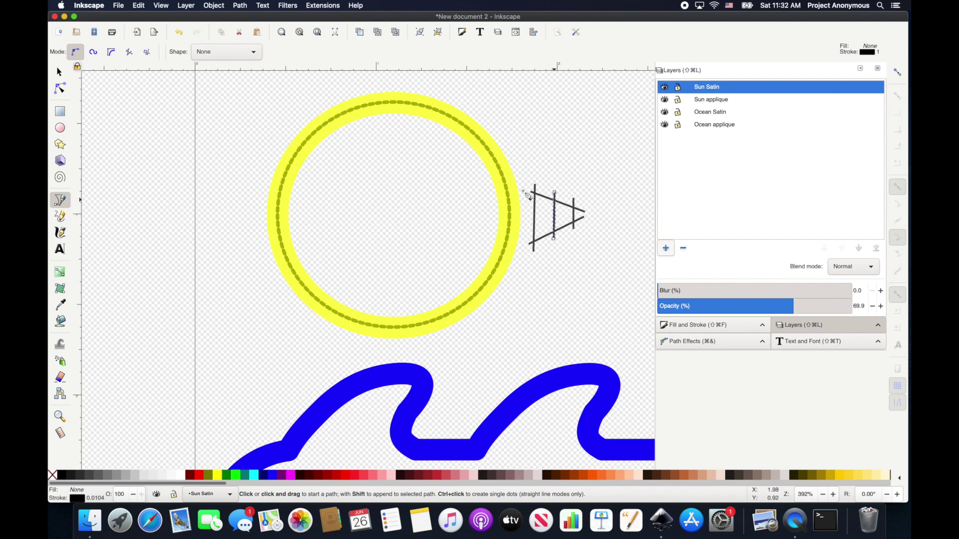
- Select all five lines of the triangle ray together
key(s)
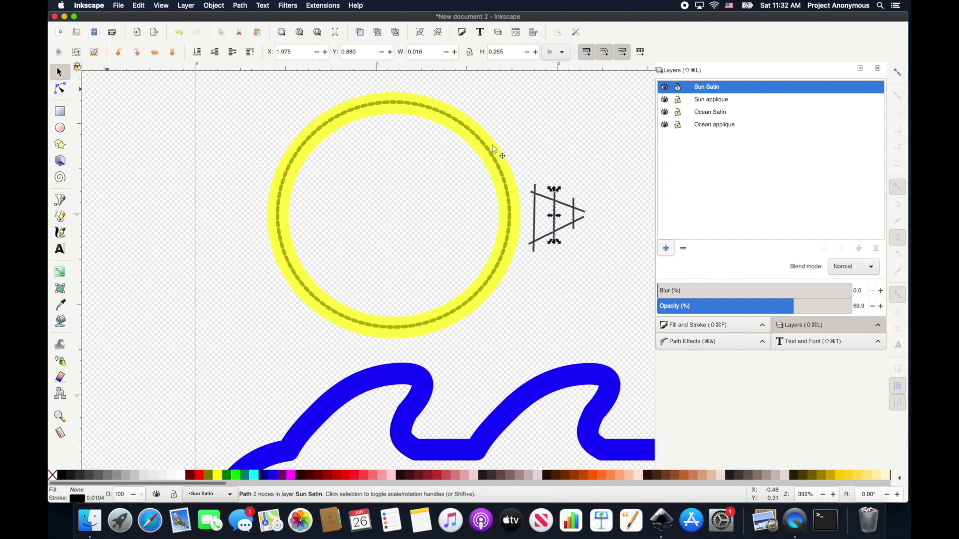
click(543, 198)
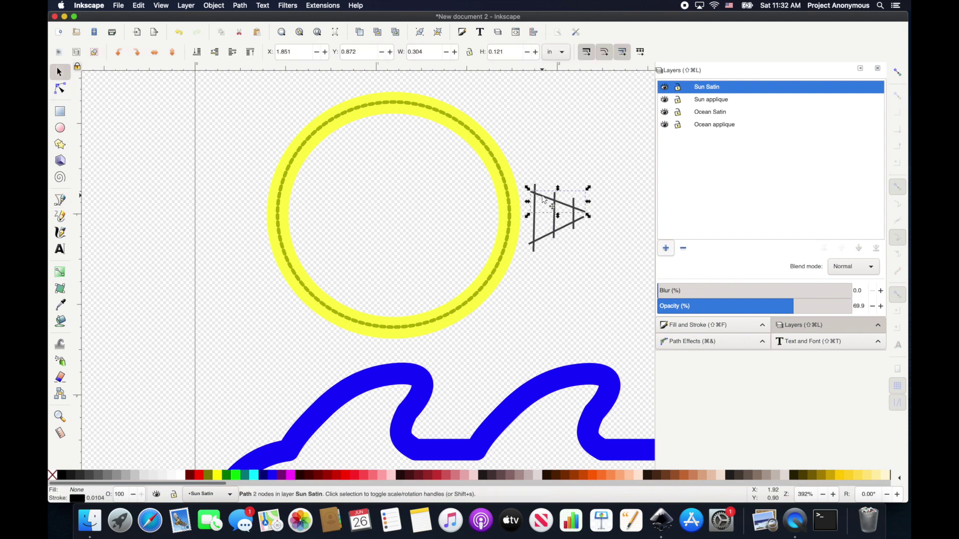
key(shift)
shift+click(544, 239)
shift+click(555, 230)
shift+click(575, 217)
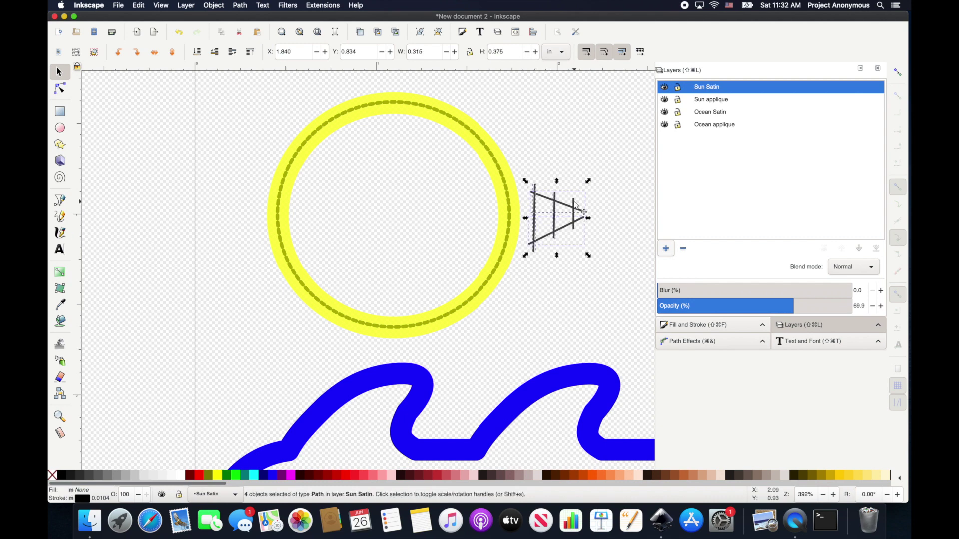
shift+click(579, 205)
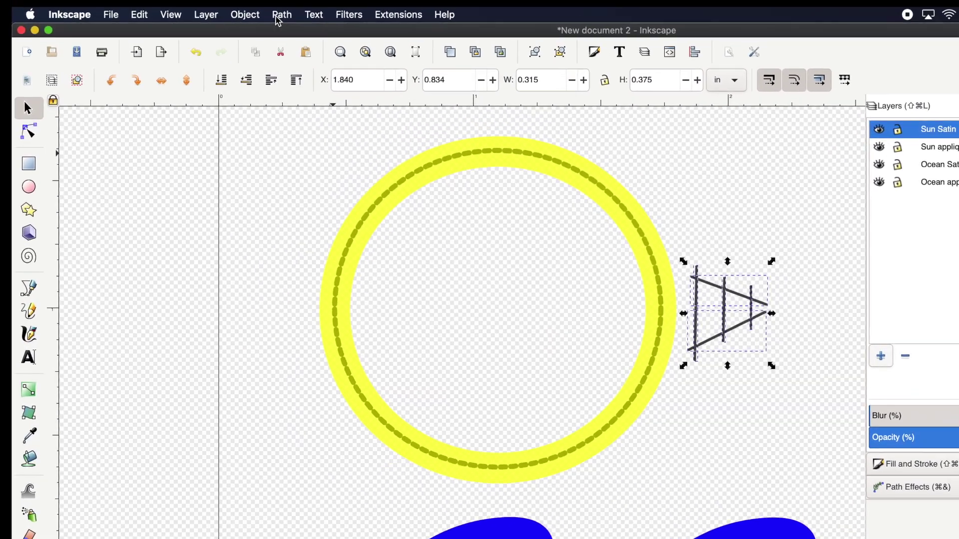
- Combine the triangle lines into one path and make it a custom satin column with 0.2 zig-zag spacing
click(239, 6)
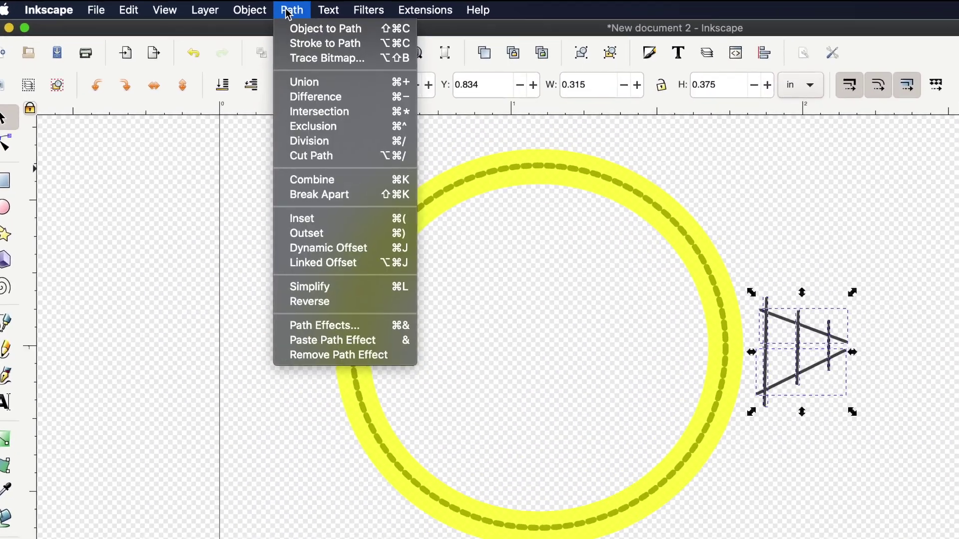
click(348, 184)
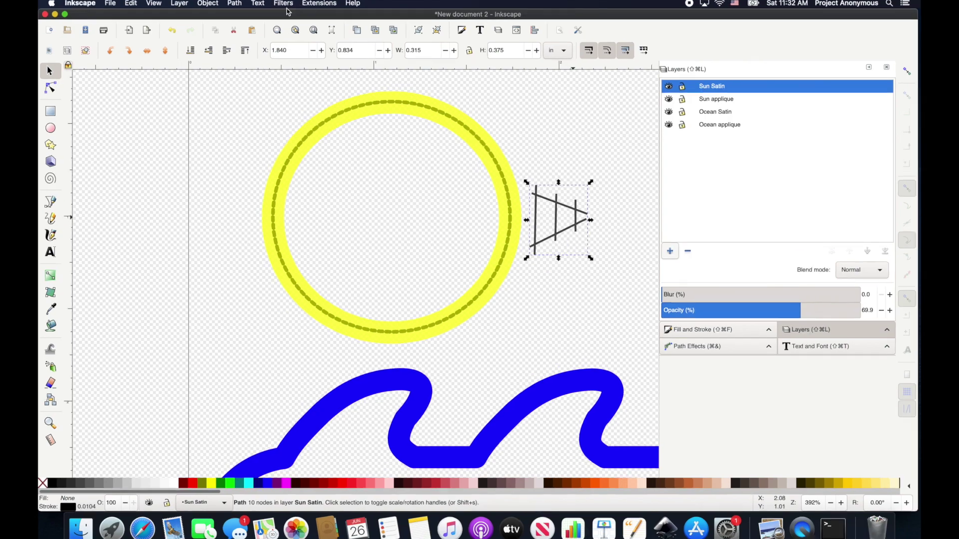
click(323, 5)
mouse_move(364, 105)
click(460, 229)
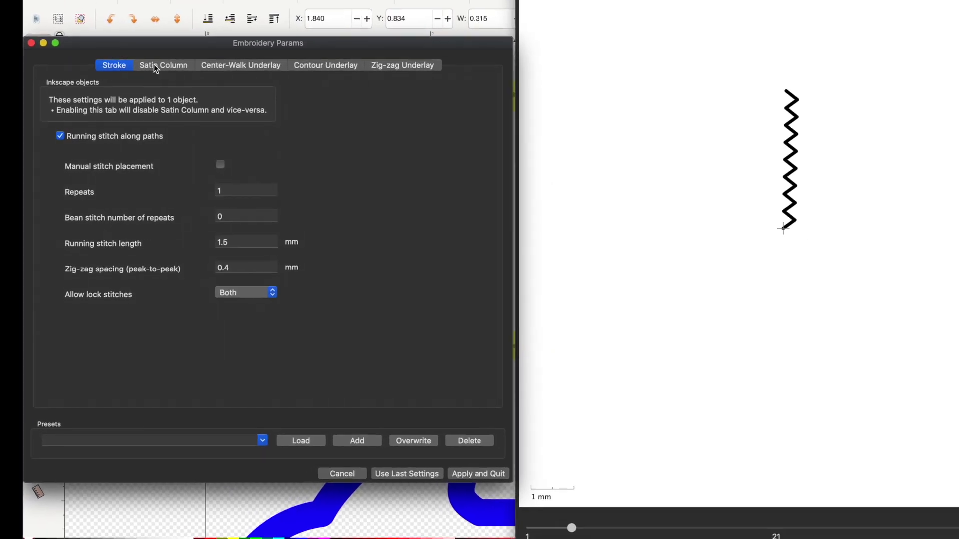
click(164, 56)
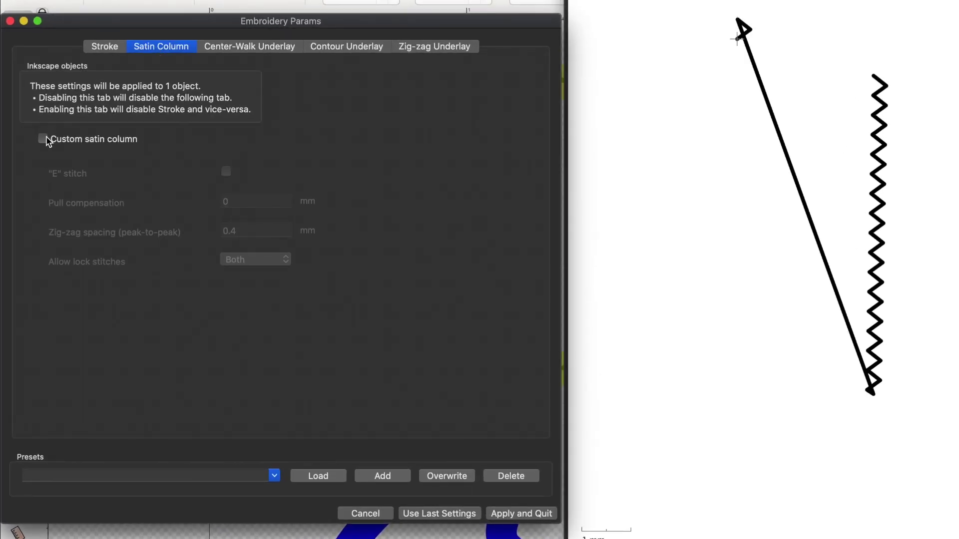
click(55, 143)
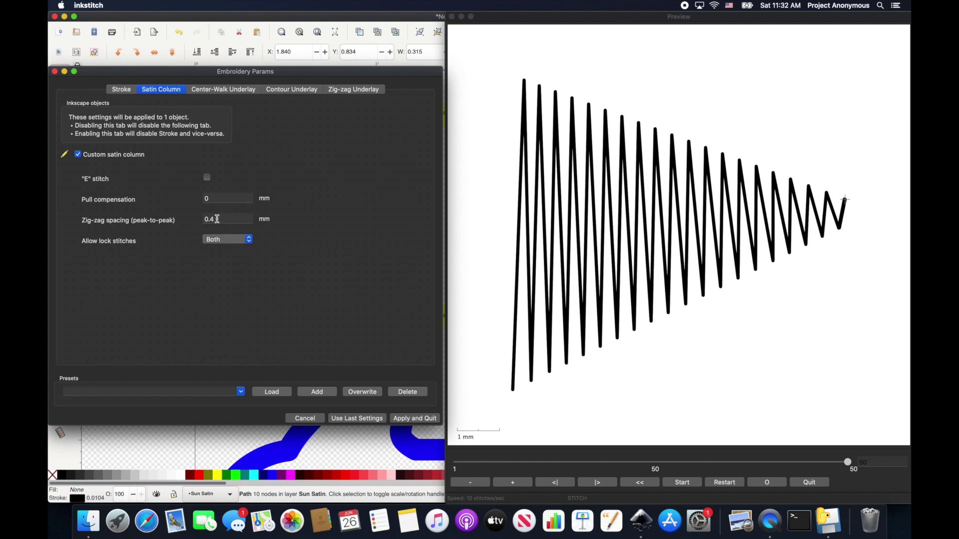
click(216, 218)
text(2)
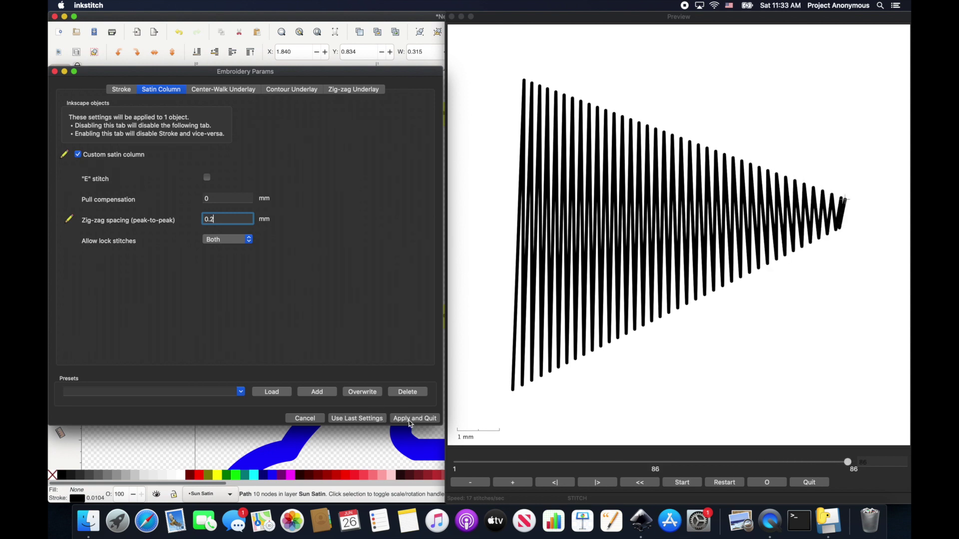
- Apply the triangle's satin settings and reselect the combined triangle path
click(414, 419)
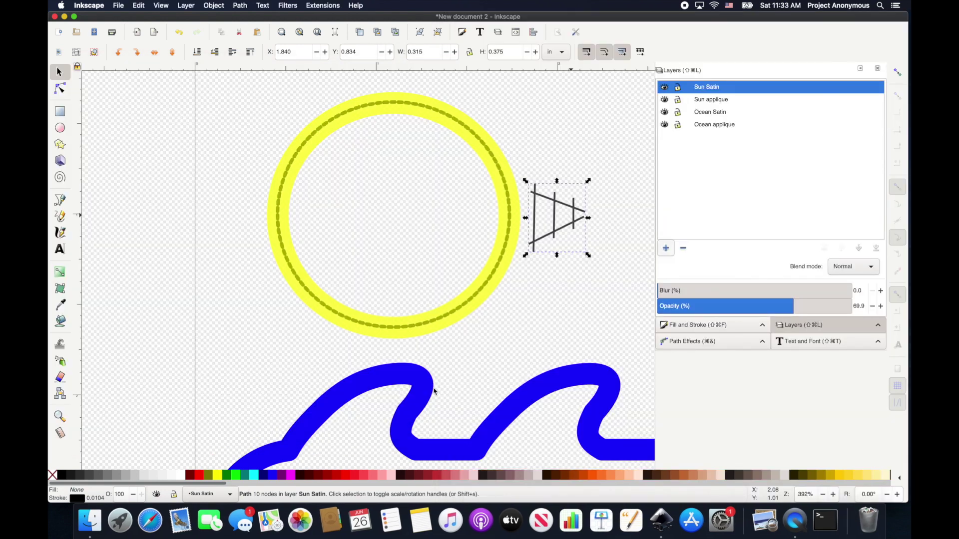
click(577, 237)
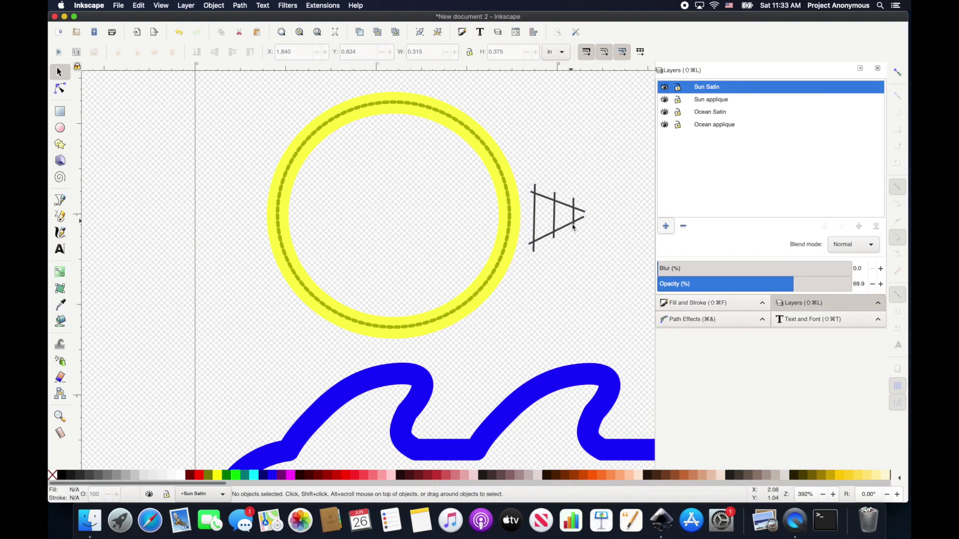
click(572, 226)
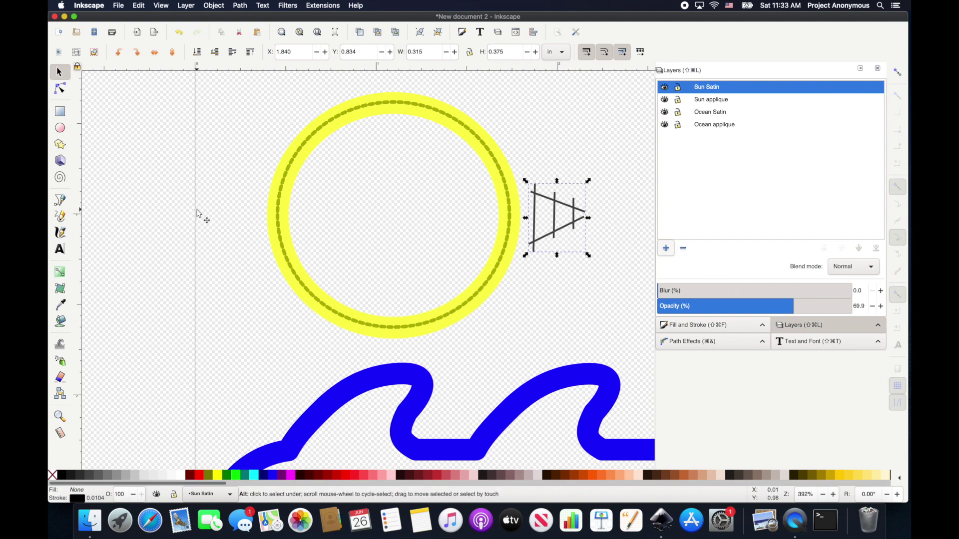
- Paste a triangle copy, rotate it to point left and set it against the sun's left edge
key(super+v)
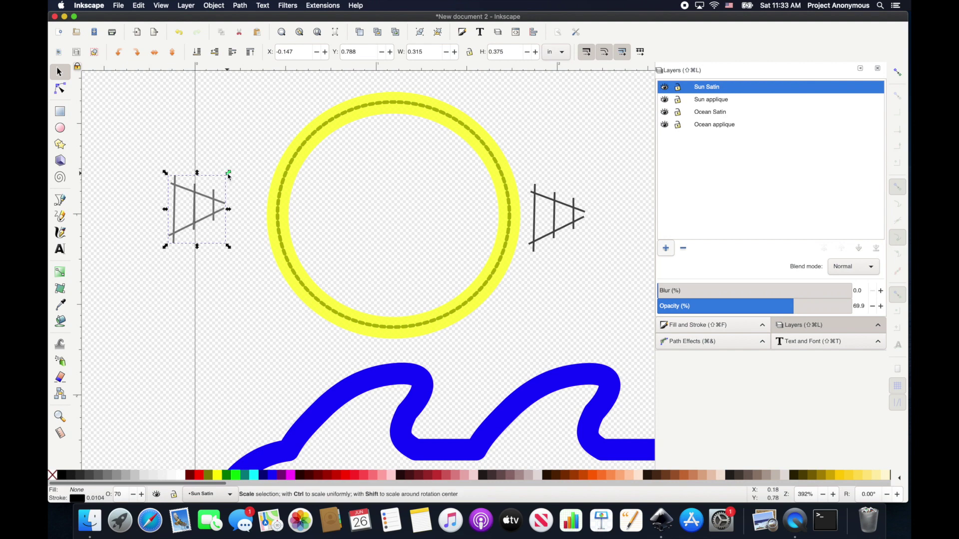
click(215, 203)
drag(229, 172, 168, 241)
click(221, 214)
drag(221, 213, 271, 216)
drag(556, 220, 545, 220)
- Add rotated and mirrored triangle copies below, lower left and above the sun
key(space)
drag(545, 220, 344, 328)
key(ctrl+bracketright)
key(ctrl+d)
key(h)
key(ctrl+d)
key(v)
scroll(345, 327, up, 3)
drag(337, 210, 359, 208)
key(ctrl+d)
key(h)
- Move and tilt the top-right ray so it faces the sun circle
click(504, 225)
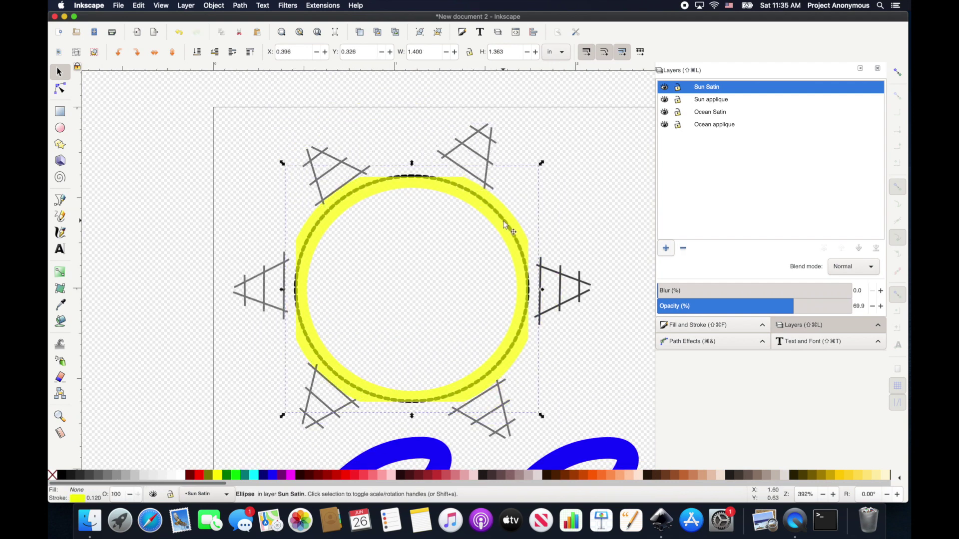
drag(470, 153, 490, 170)
click(489, 170)
drag(515, 134, 520, 143)
click(527, 240)
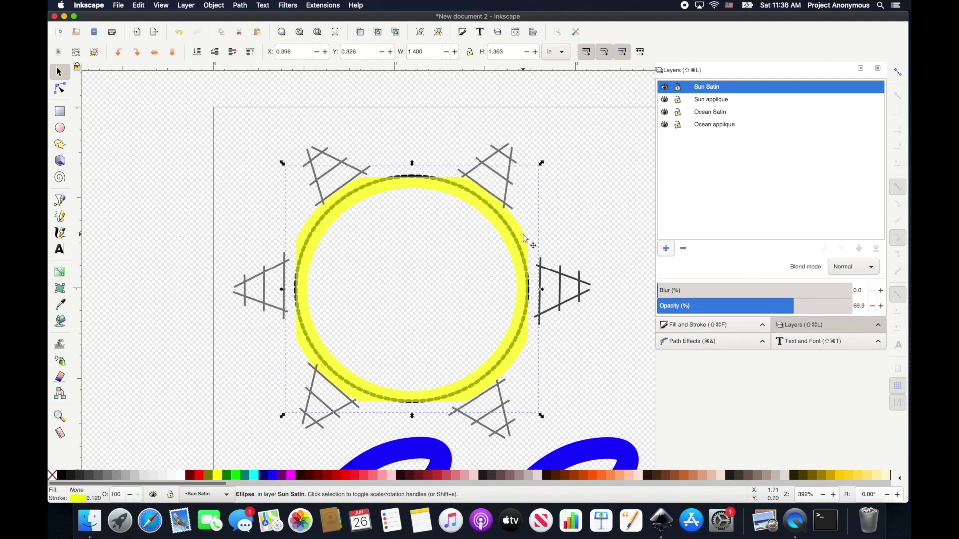
- Set the thick sun circle's Ink/Stitch zig-zag spacing to 0.2 and apply
click(322, 5)
mouse_move(357, 103)
click(487, 150)
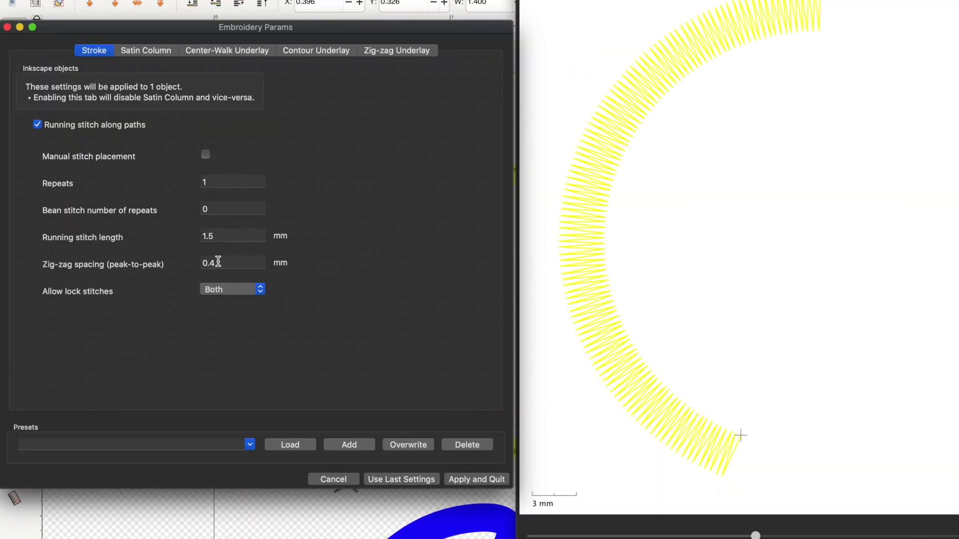
click(218, 261)
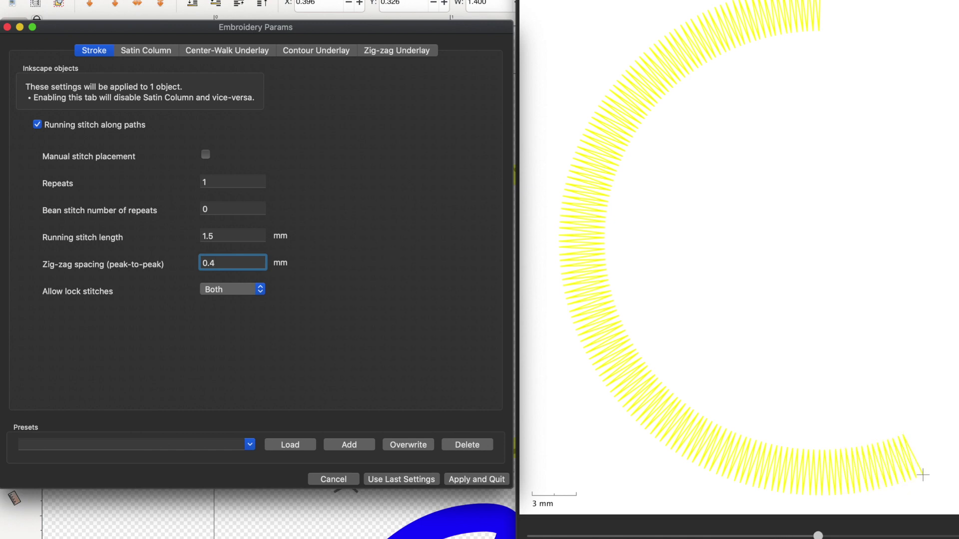
key(BackSpace)
text(2)
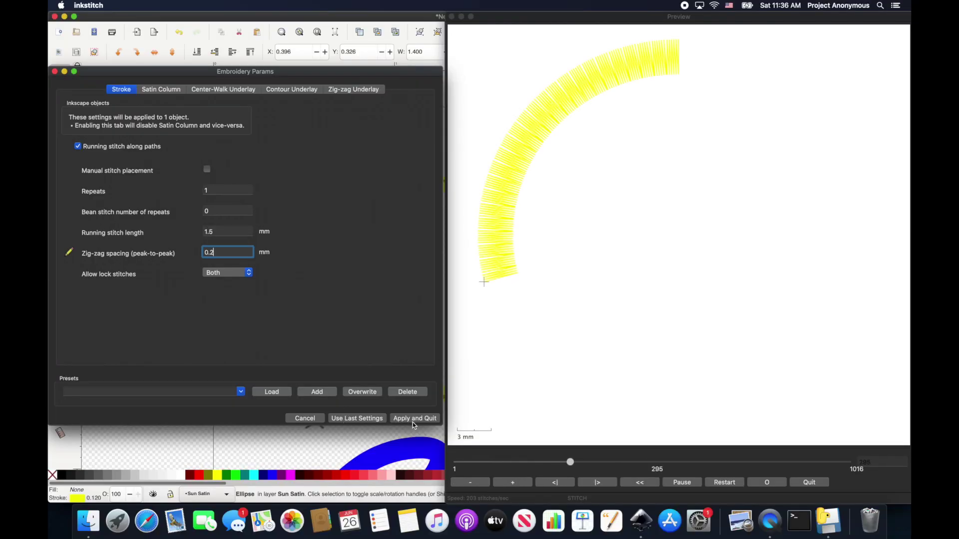
click(414, 419)
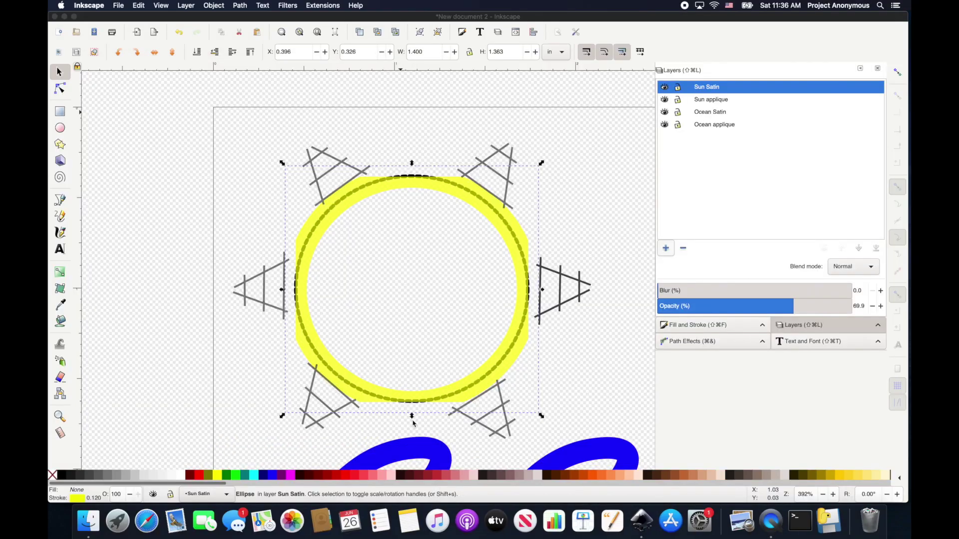
scroll(167, 129, down, 3)
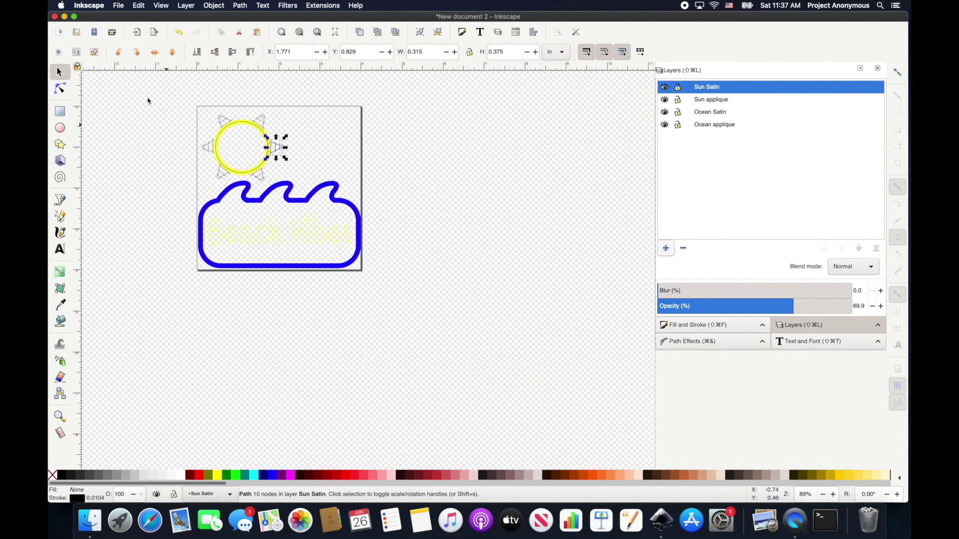
drag(147, 97, 419, 291)
click(327, 7)
mouse_move(363, 106)
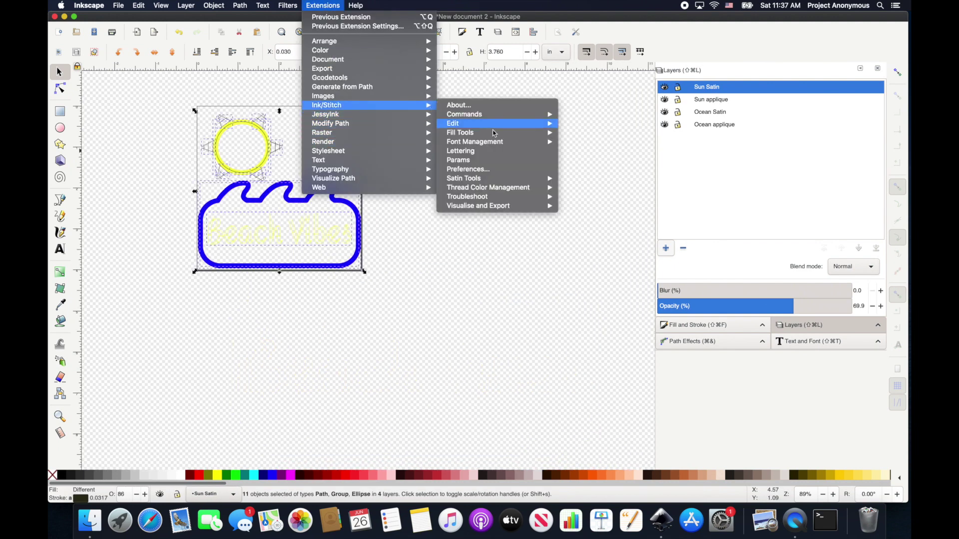
click(468, 160)
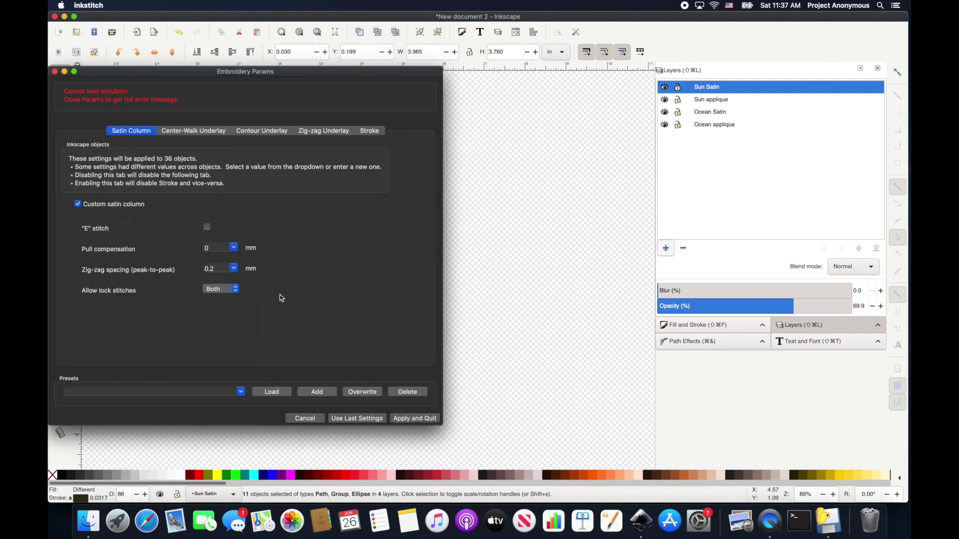
click(292, 420)
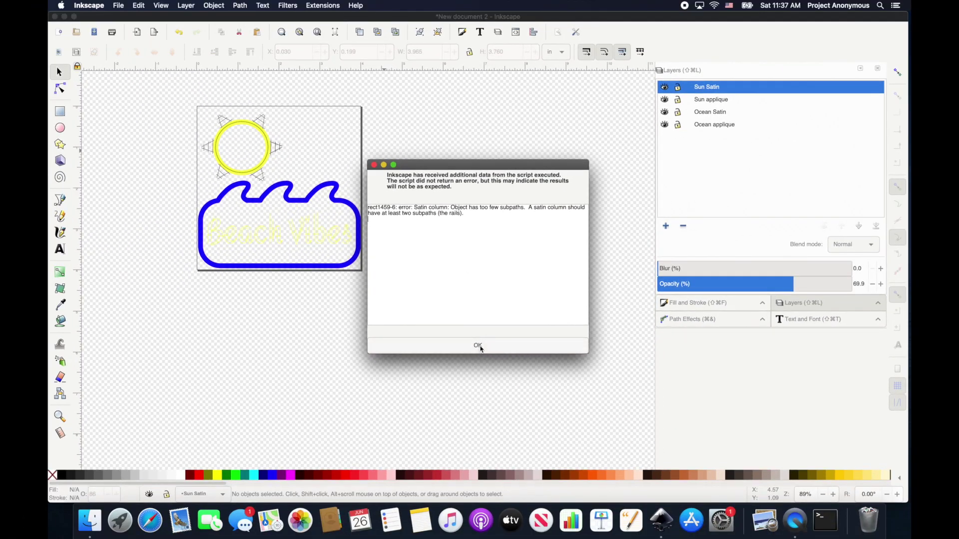
click(477, 345)
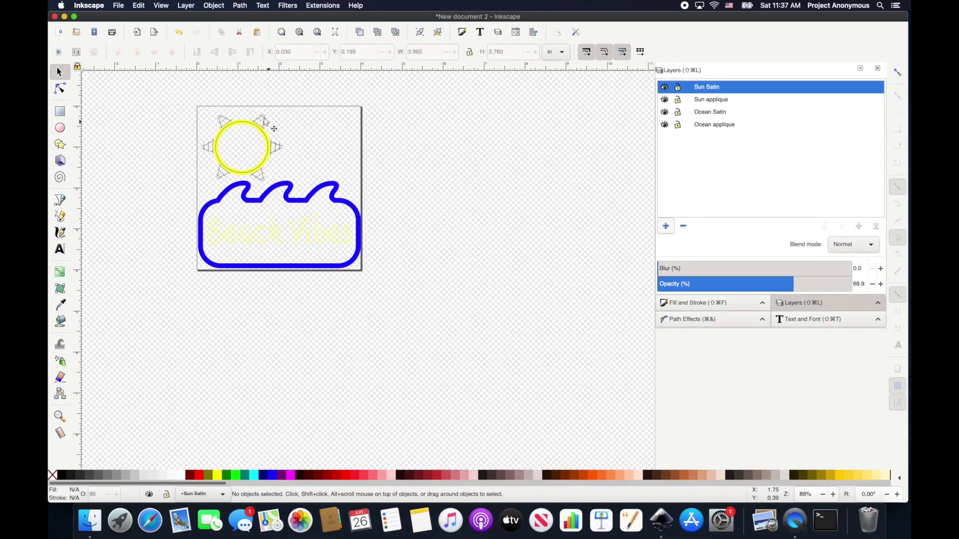
- Select all objects across every layer and scroll over the whole design
key(super+alt+a)
scroll(263, 121, down, 1)
scroll(262, 121, left, 1)
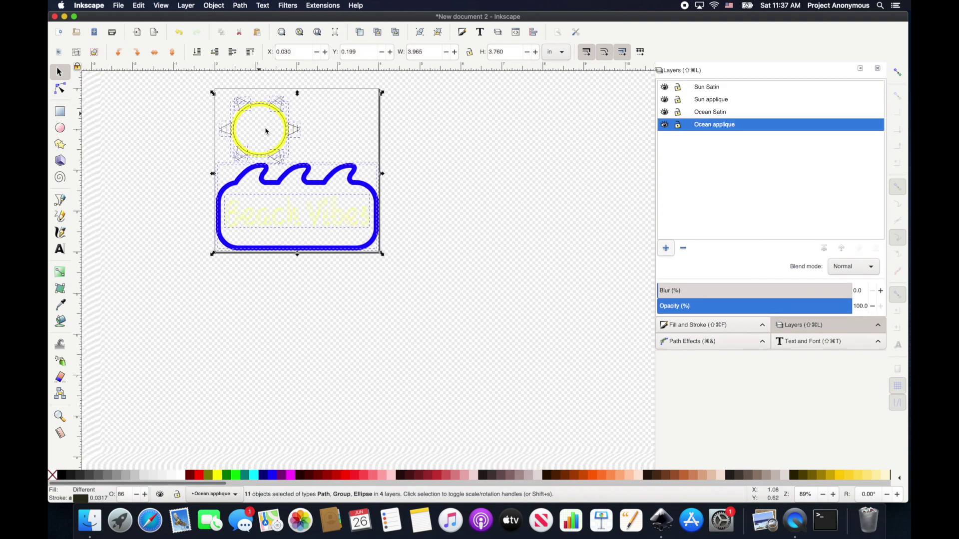
scroll(274, 99, up, 2)
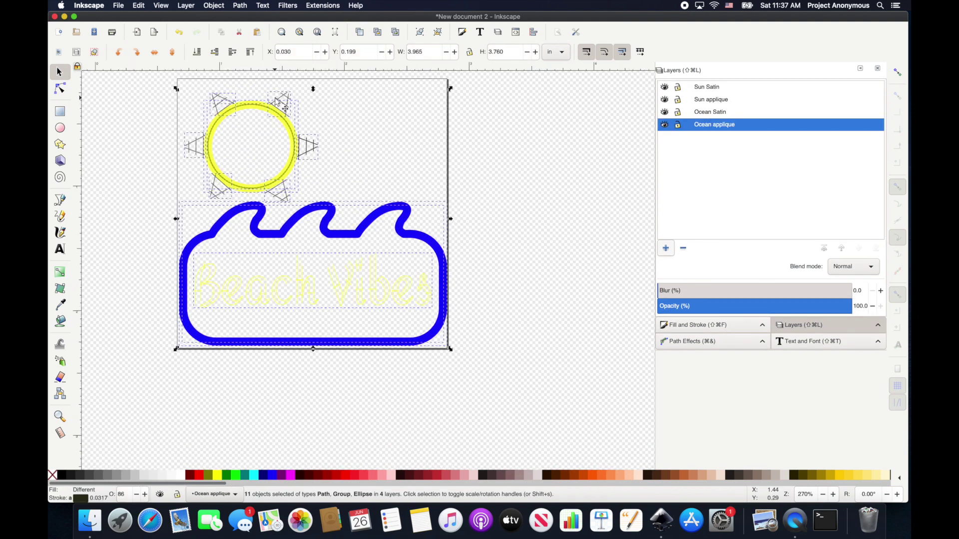
scroll(279, 102, up, 5)
scroll(287, 102, down, 1)
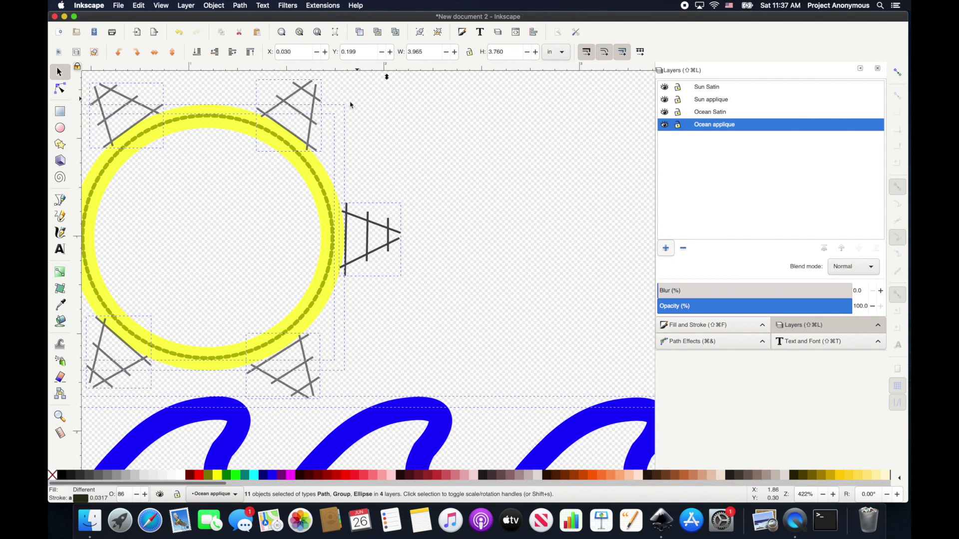
scroll(348, 105, down, 10)
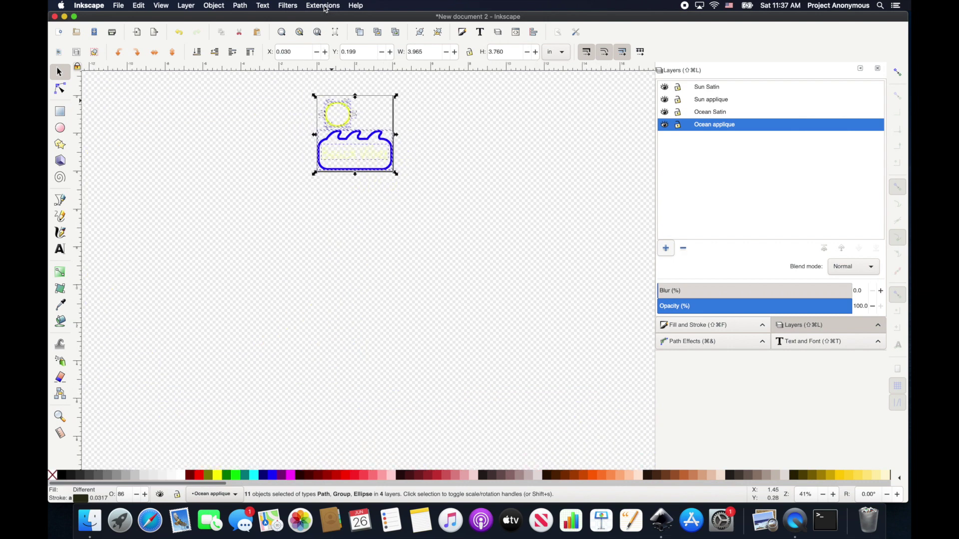
- Run the realistic stitch simulation at higher speed, then quit the simulator
click(325, 8)
mouse_move(384, 108)
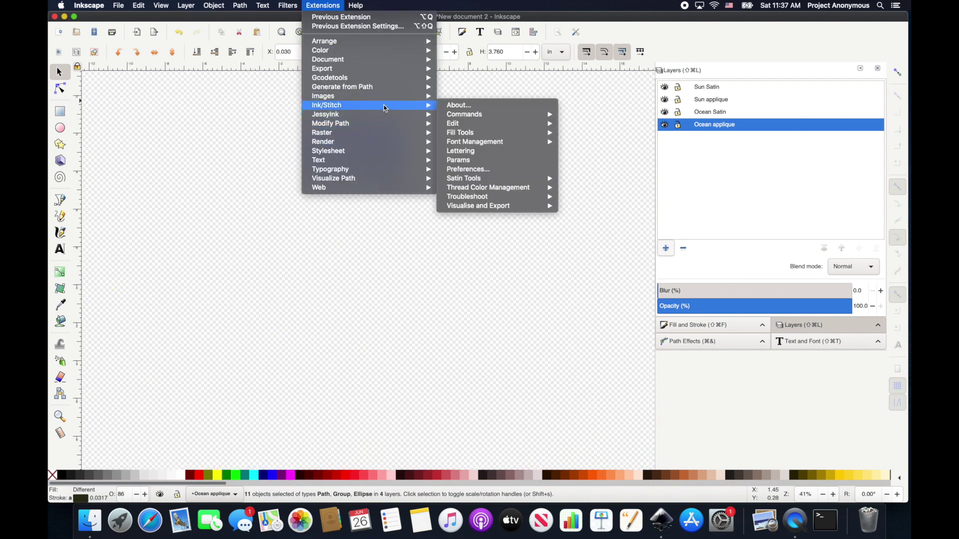
mouse_move(547, 206)
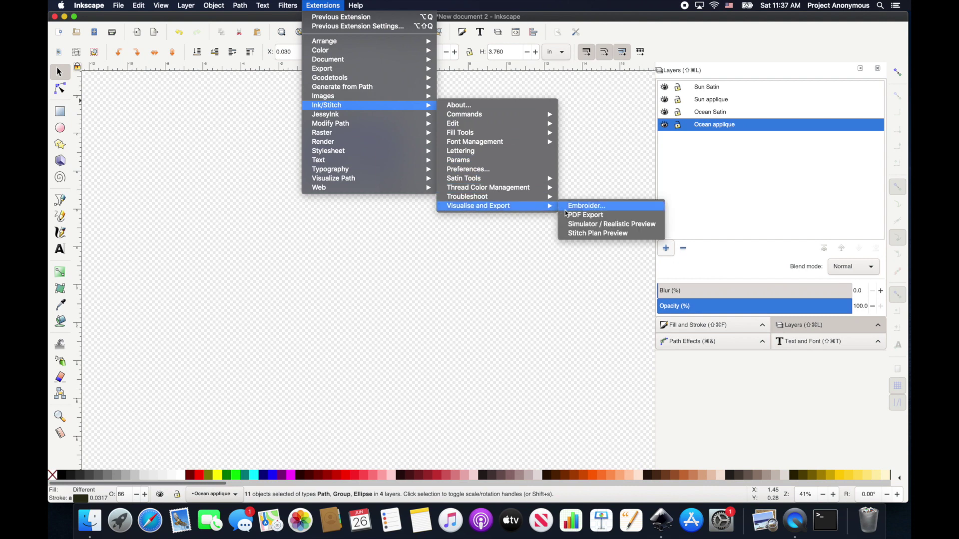
click(594, 225)
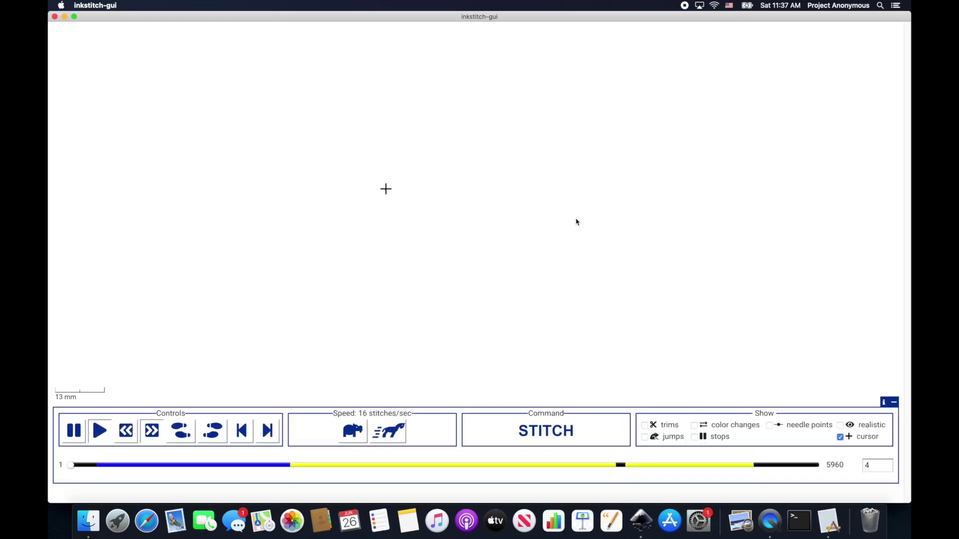
double_click(389, 430)
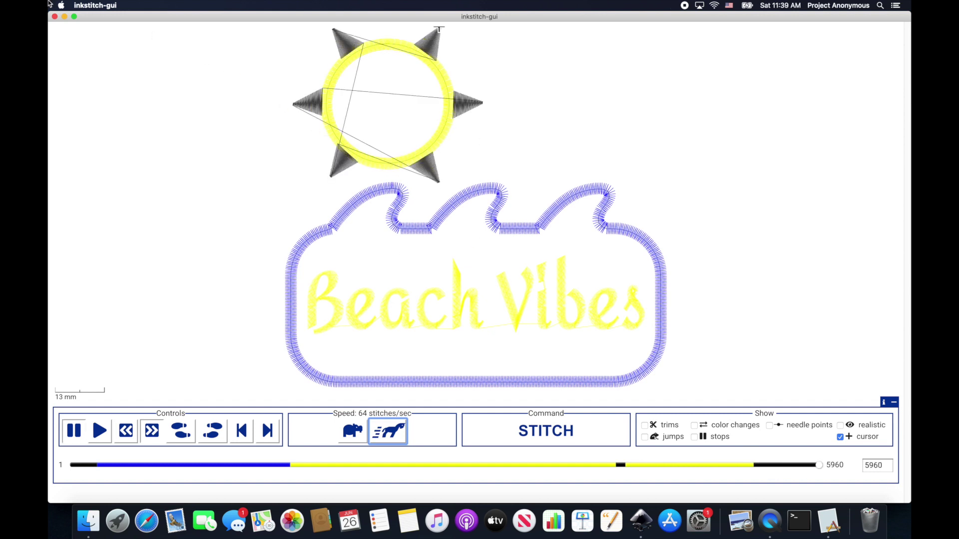
click(85, 6)
click(86, 18)
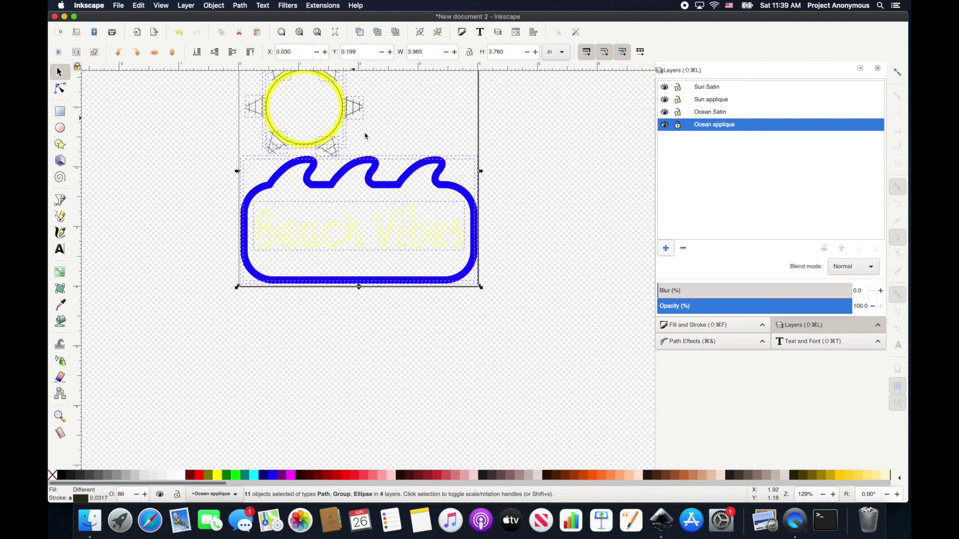
- Set the blue wave border's zig-zag spacing to 0.2 and apply
scroll(368, 139, up, 5)
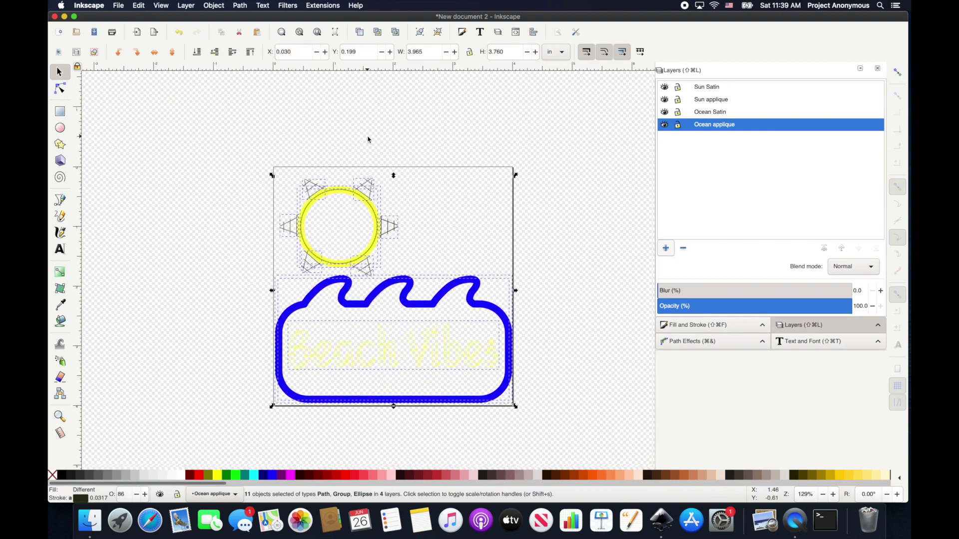
scroll(546, 290, up, 4)
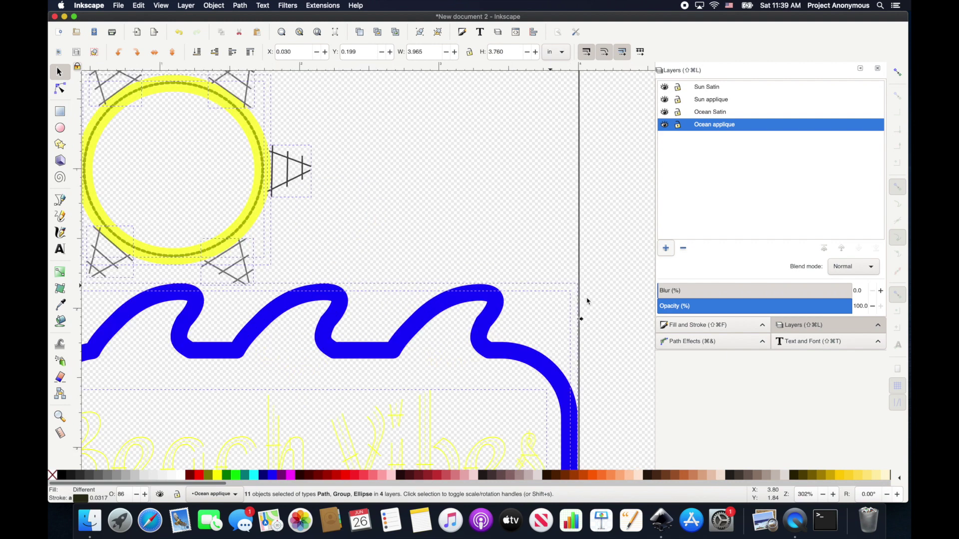
click(482, 289)
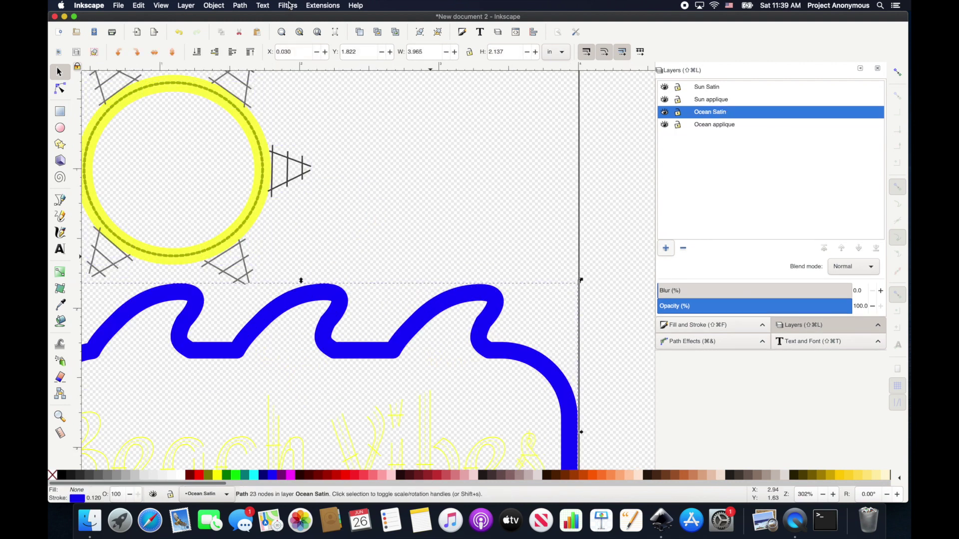
click(322, 5)
mouse_move(343, 106)
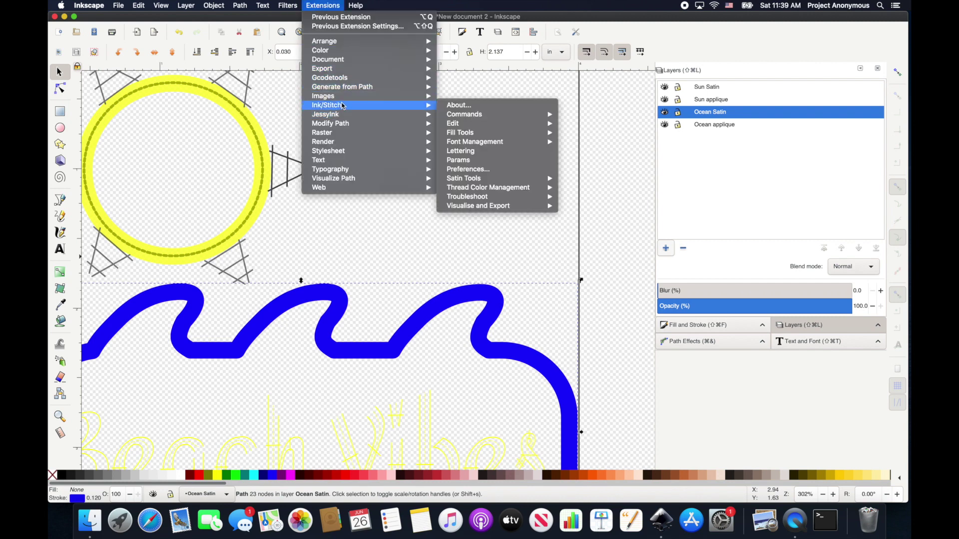
click(458, 160)
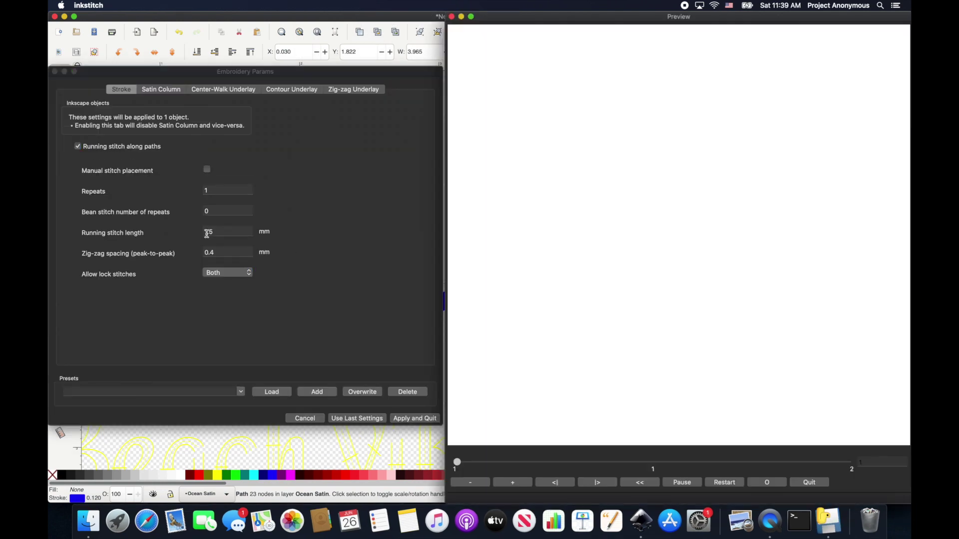
click(233, 254)
key(BackSpace)
text(2)
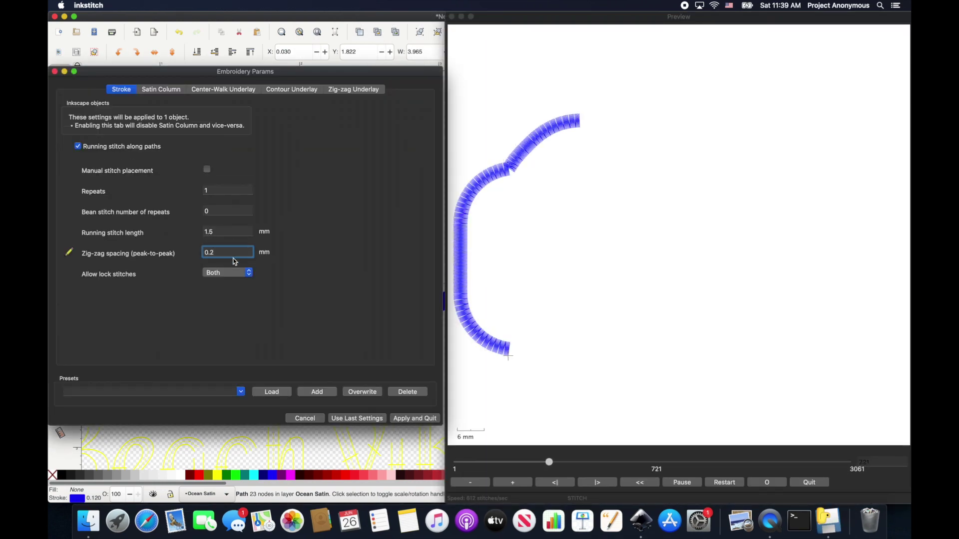
click(405, 419)
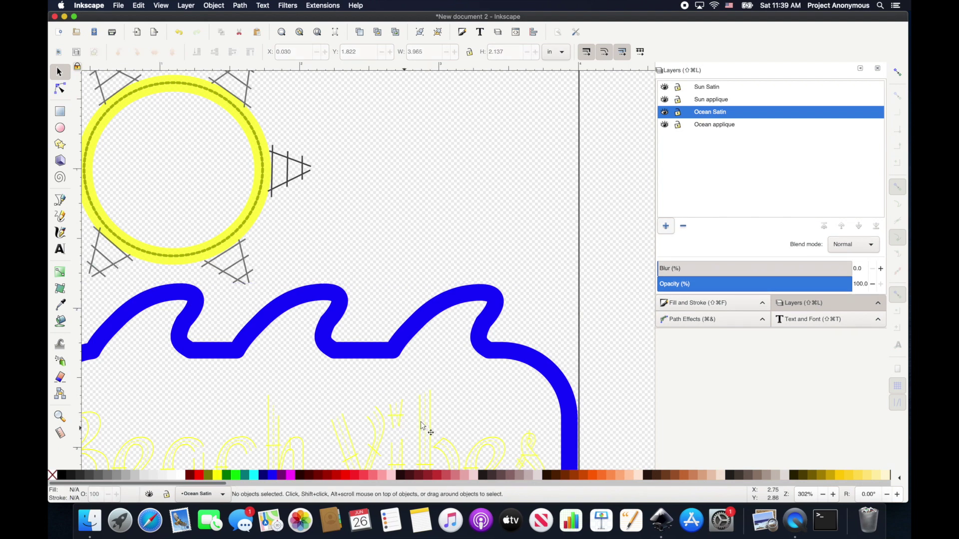
- Set the Beach Vibes lettering's zig-zag spacing to 0.2 and apply
click(419, 424)
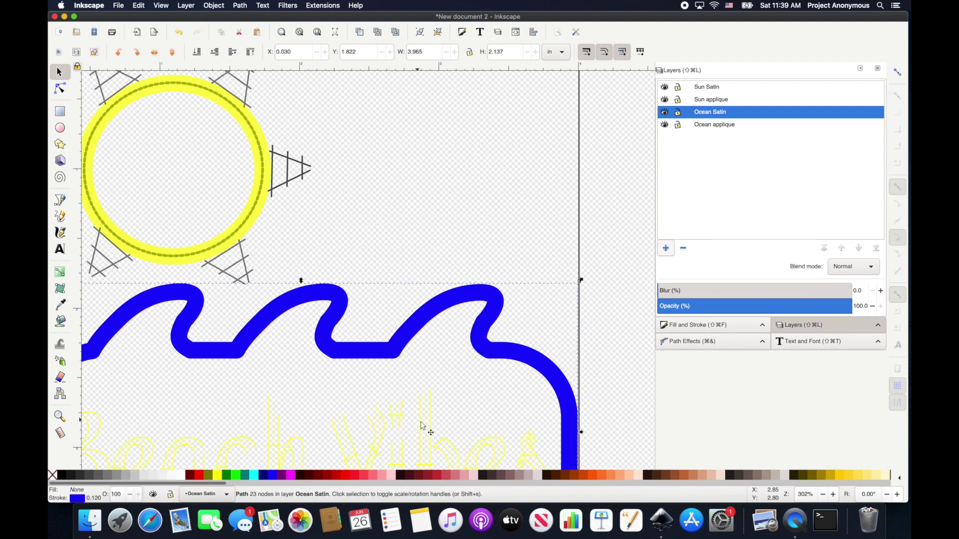
click(310, 6)
click(471, 158)
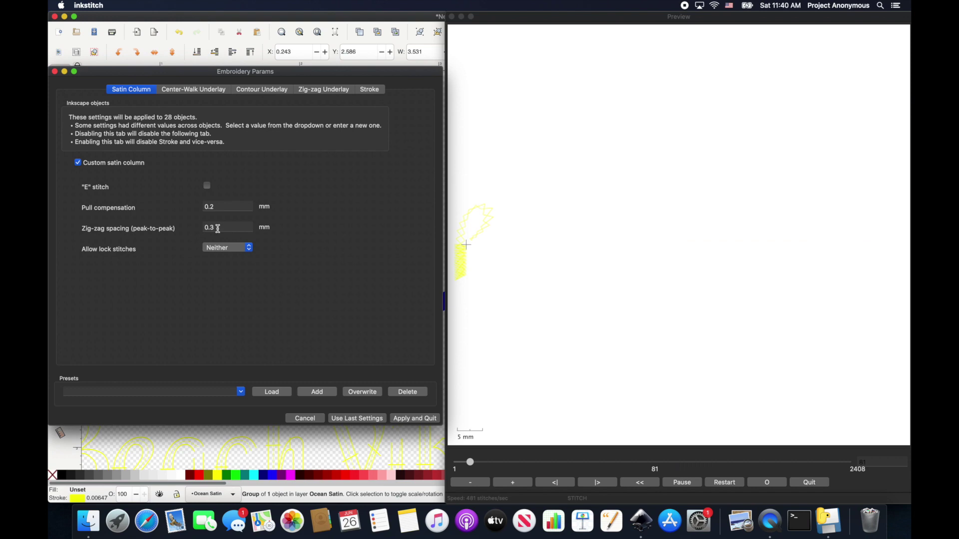
click(218, 228)
key(BackSpace)
text(2)
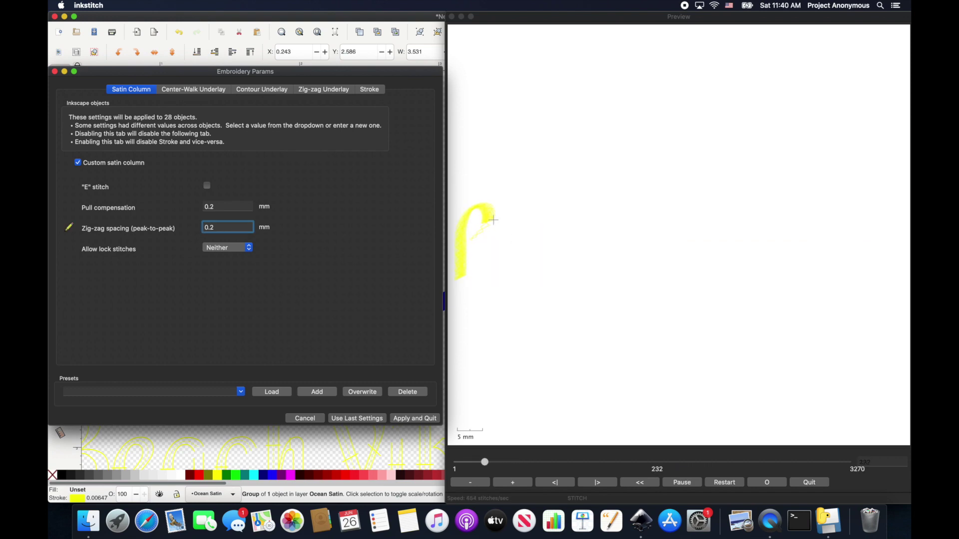
click(305, 418)
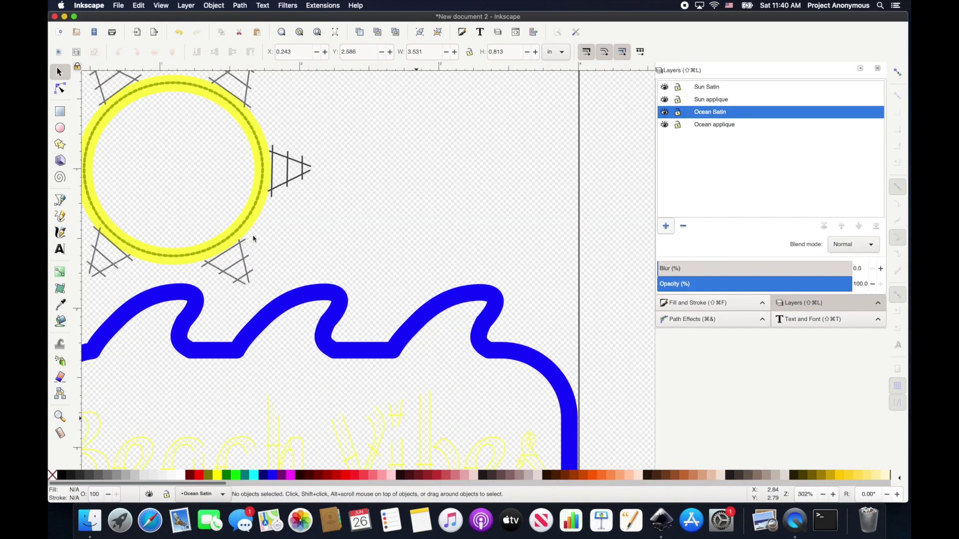
- Select all objects and attach Ink/Stitch 'Trim thread after sewing' commands to them
scroll(353, 213, down, 2)
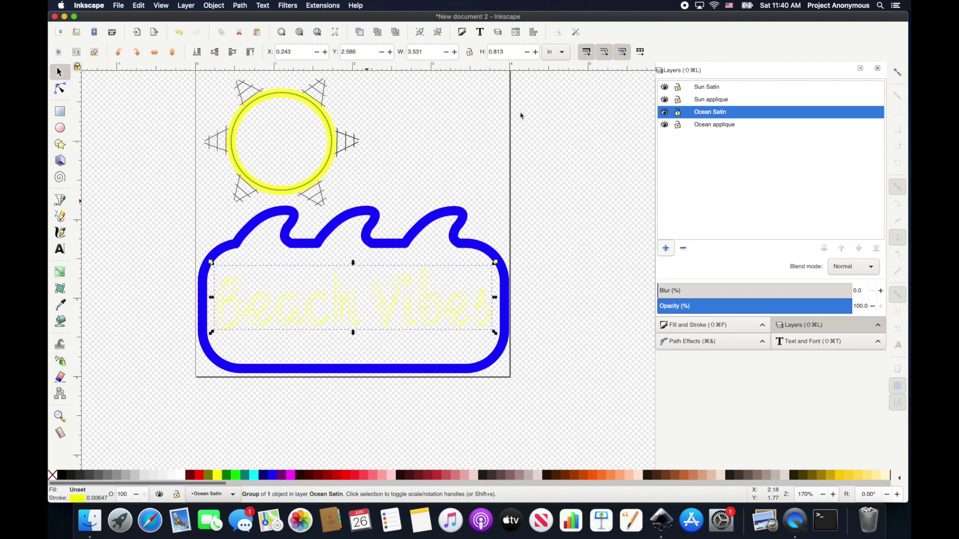
scroll(317, 131, up, 2)
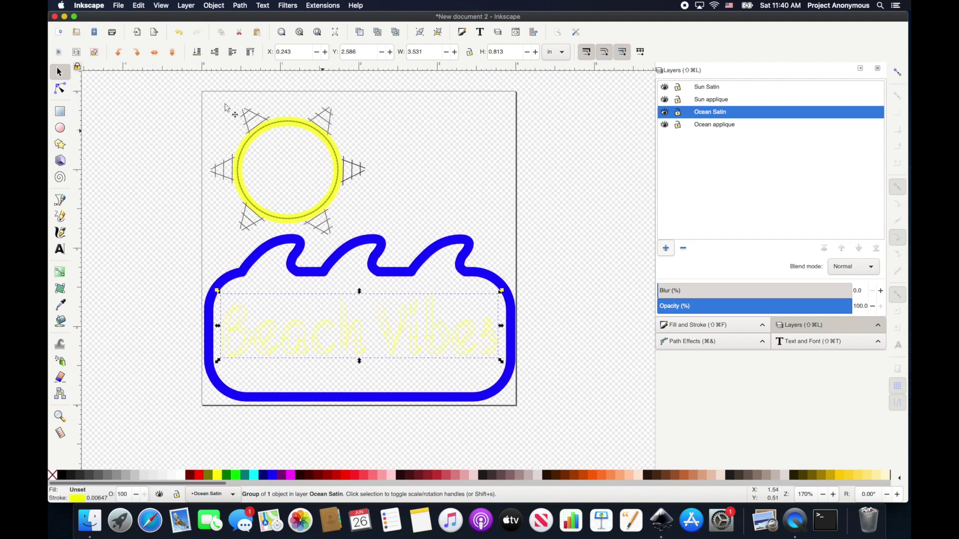
drag(159, 88, 608, 459)
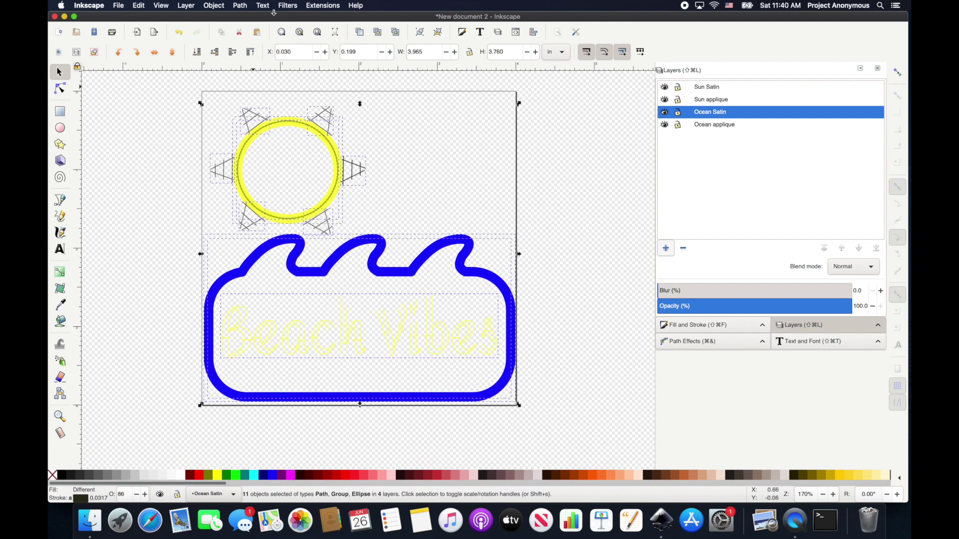
click(321, 6)
mouse_move(333, 106)
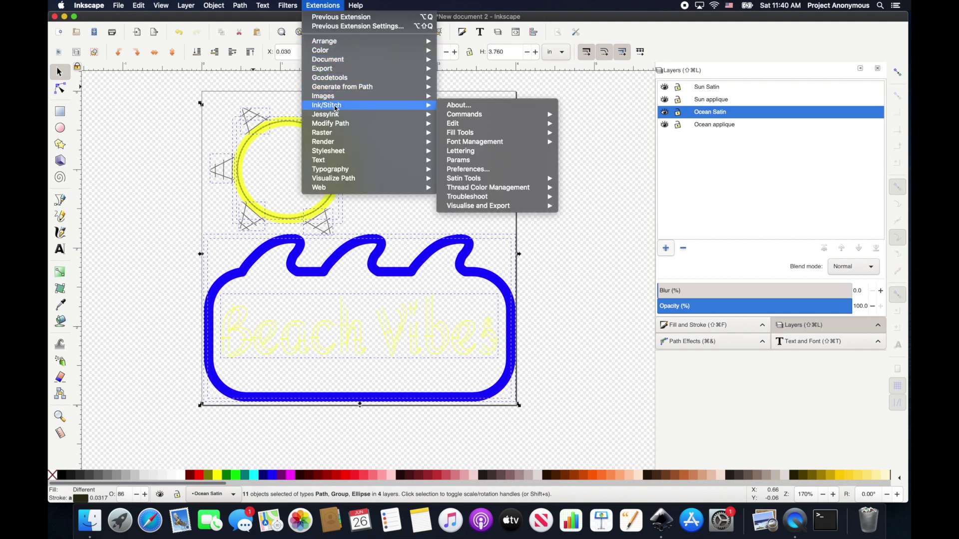
mouse_move(489, 119)
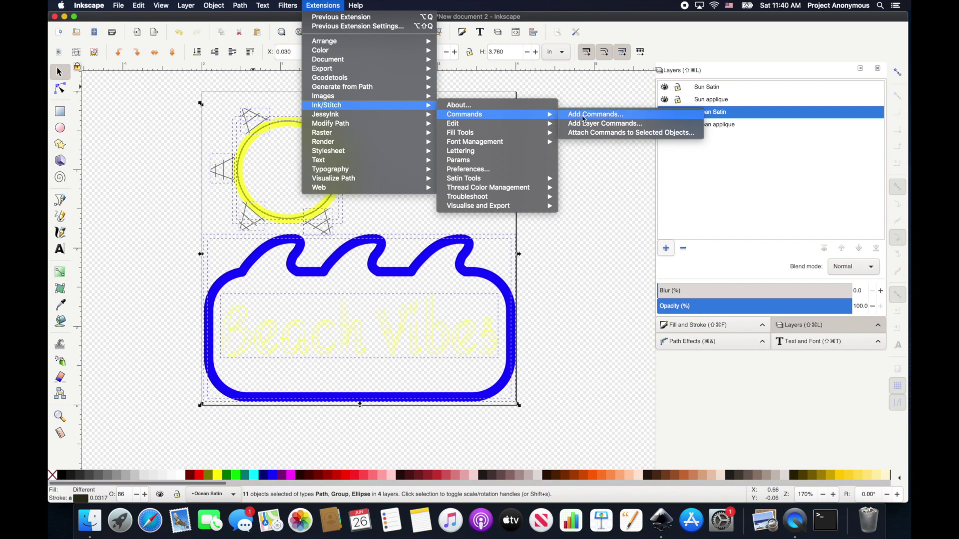
click(601, 134)
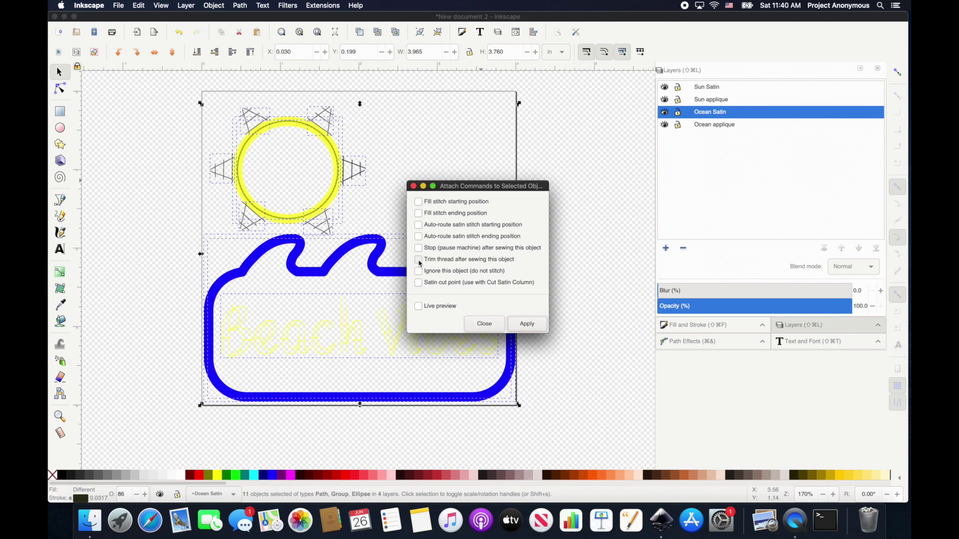
click(420, 262)
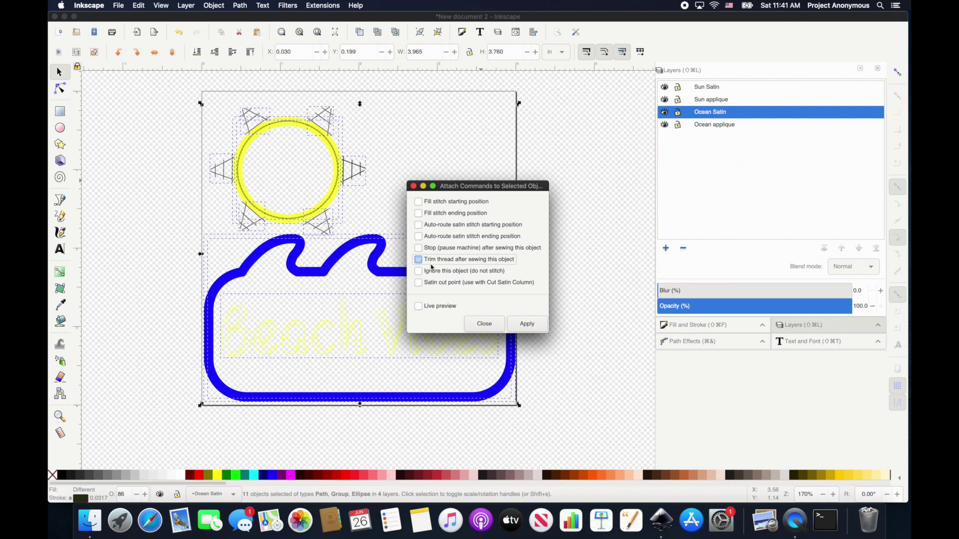
click(527, 325)
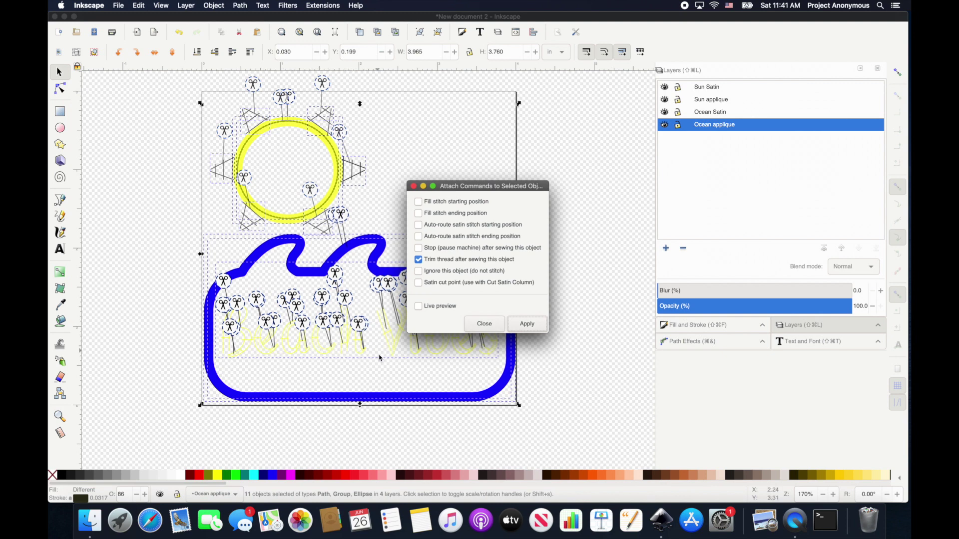
- Close the commands dialog and run the Ink/Stitch Simulator at fast playback speed
click(527, 324)
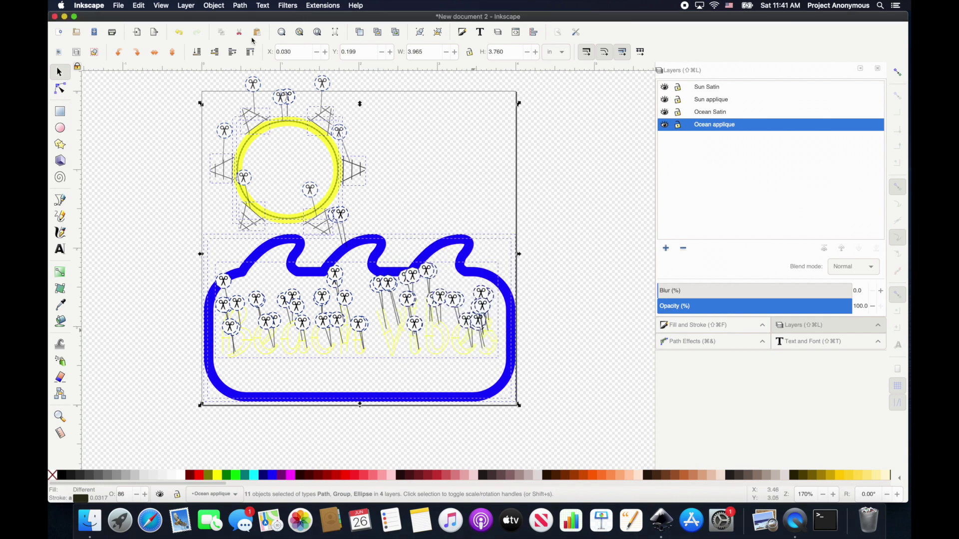
click(323, 6)
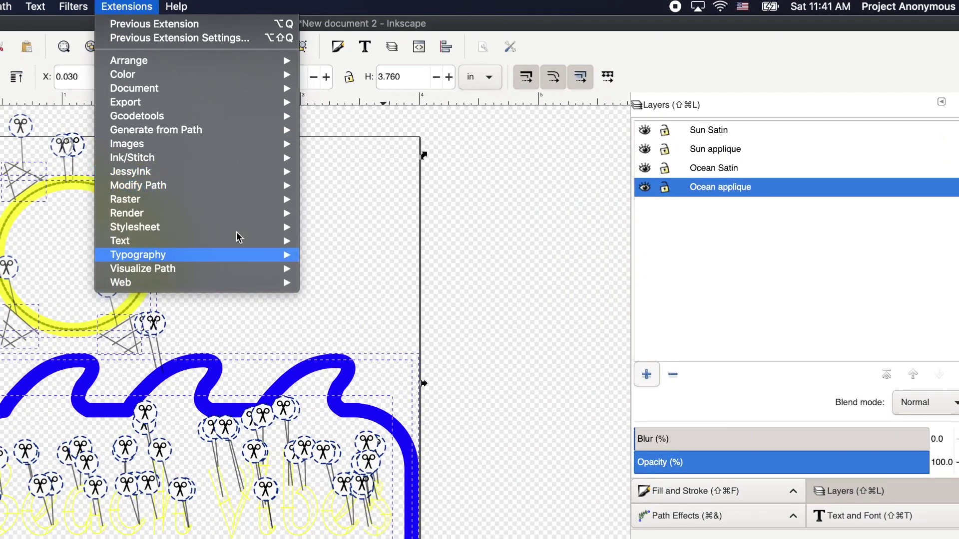
mouse_move(247, 185)
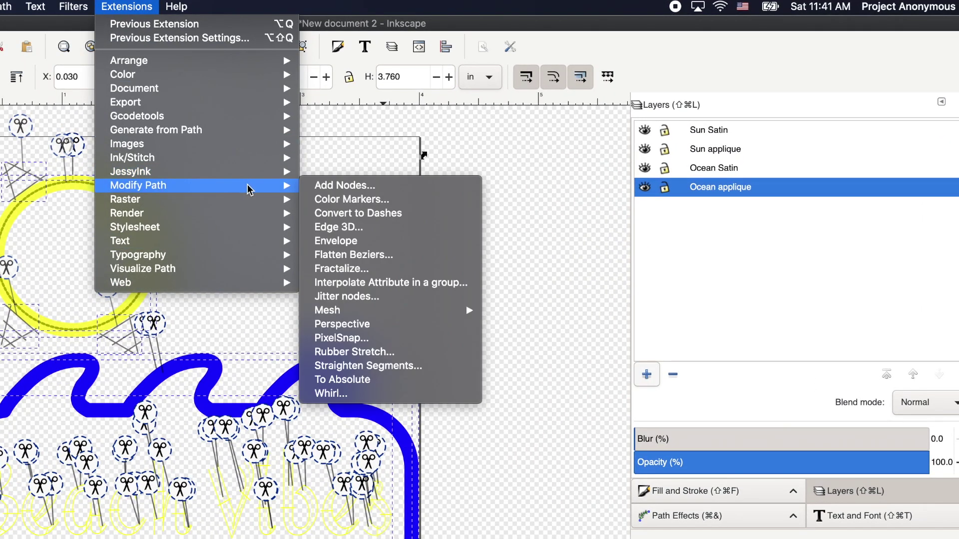
mouse_move(199, 158)
mouse_move(465, 311)
click(519, 338)
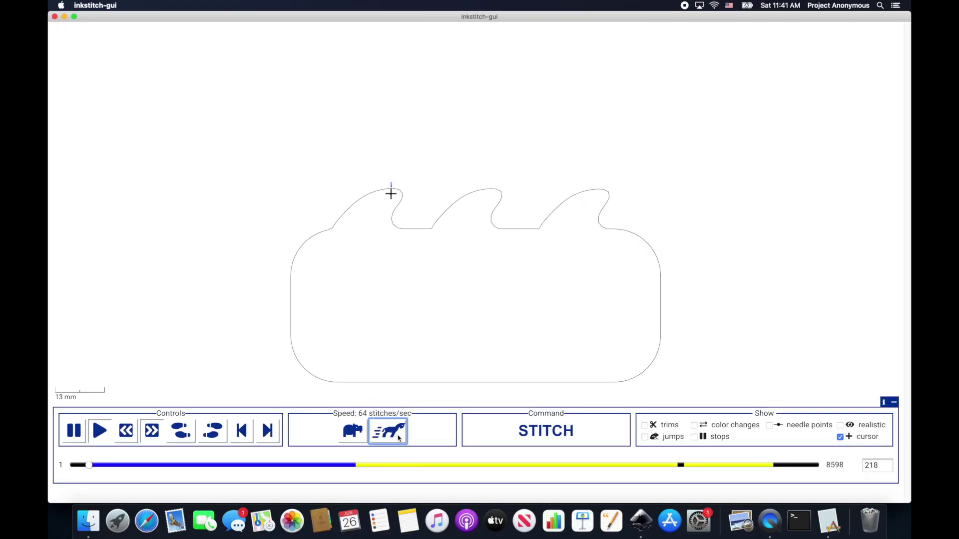
click(399, 438)
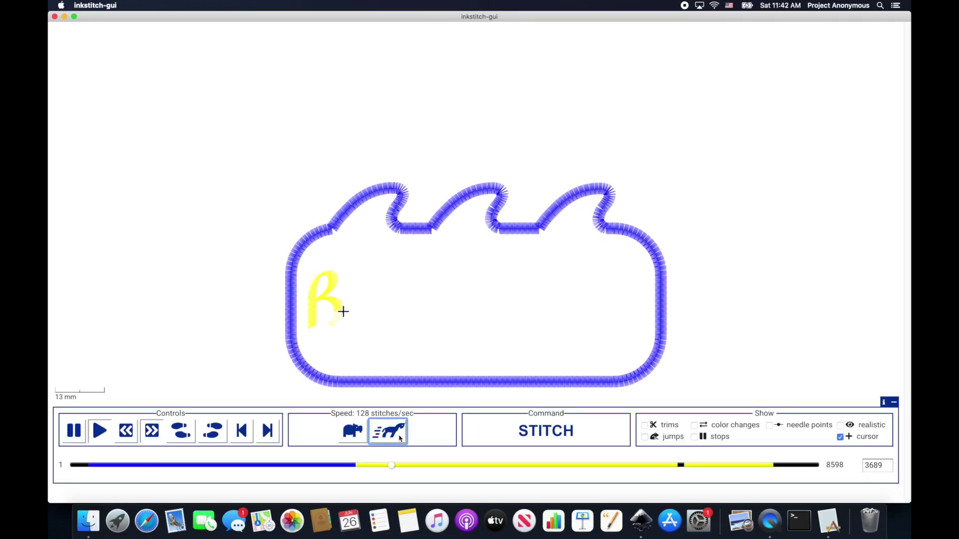